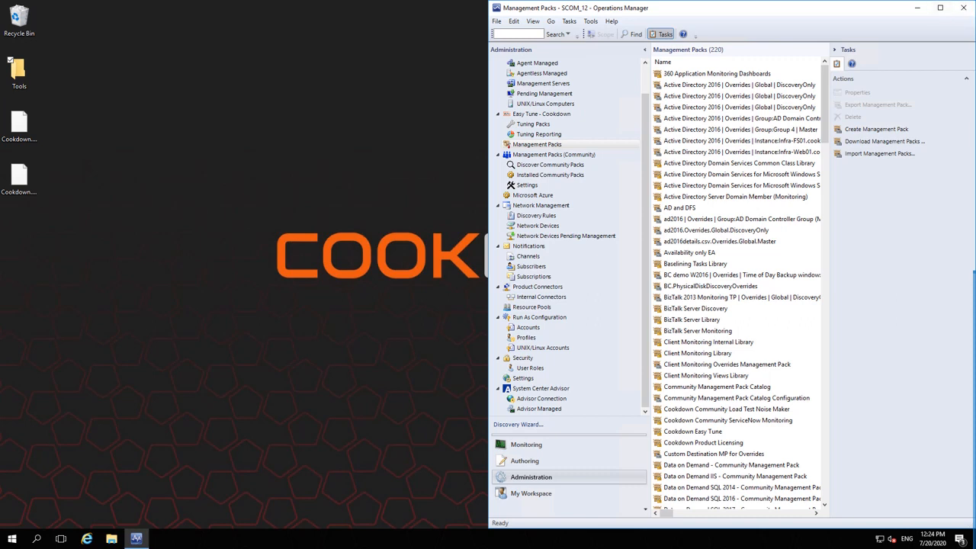
Step: Close the Operations Console and bring up the Windows Start menu
click(963, 8)
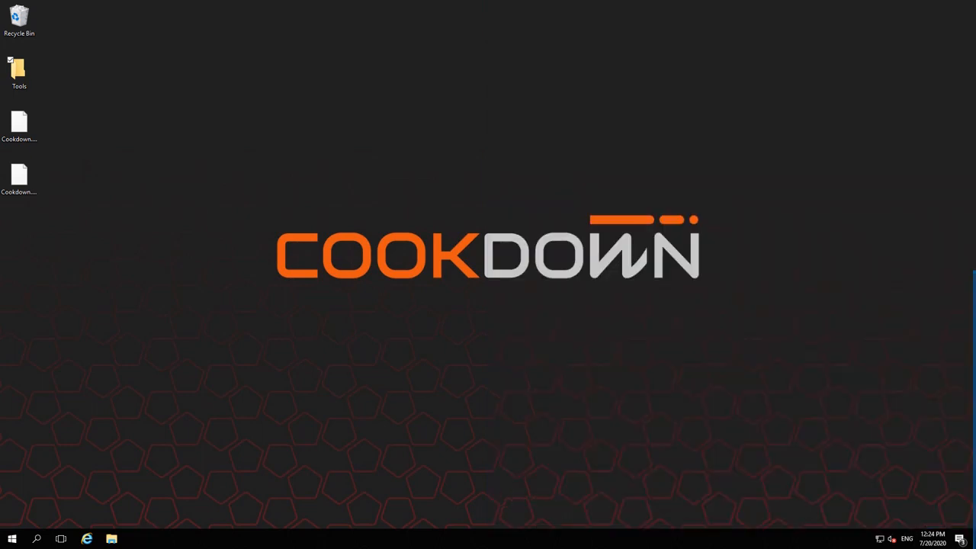
key(super)
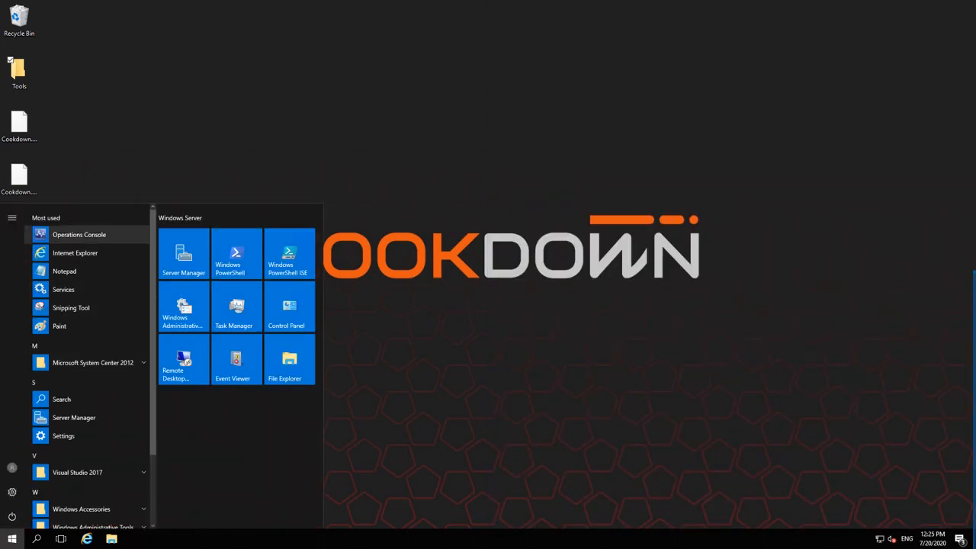
Step: Relaunch the Operations Console and open the ServiceNow Connector – Cookdown Alerts page in Administration
click(79, 235)
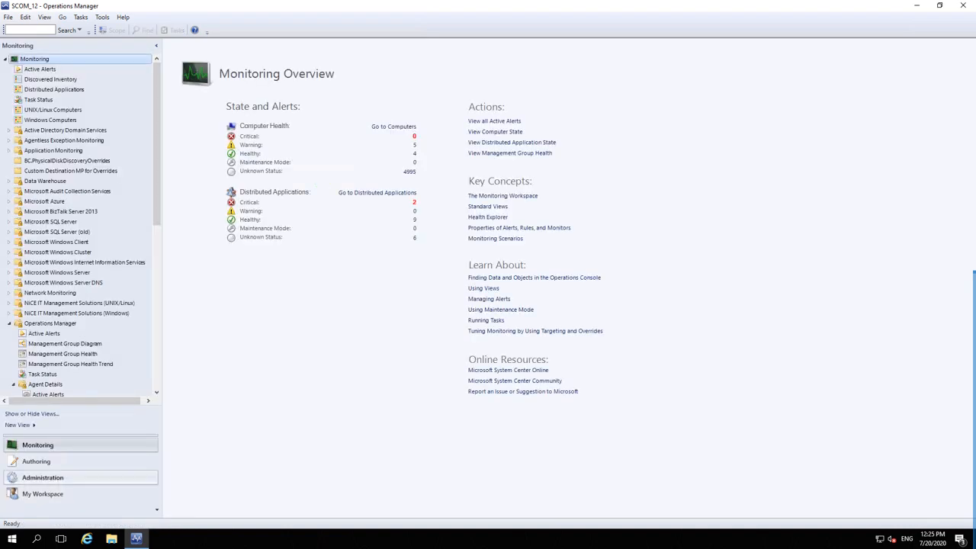
click(42, 478)
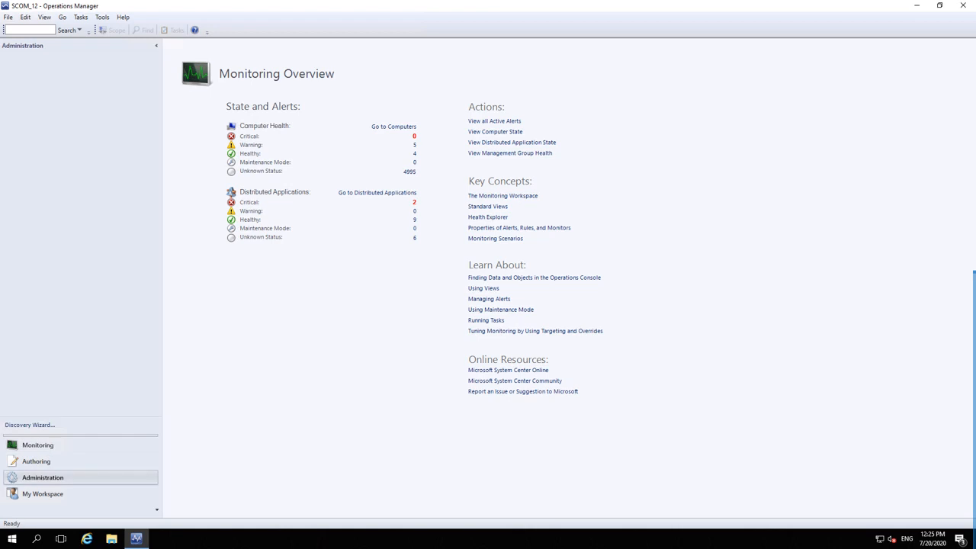
scroll(81, 236, down, 1)
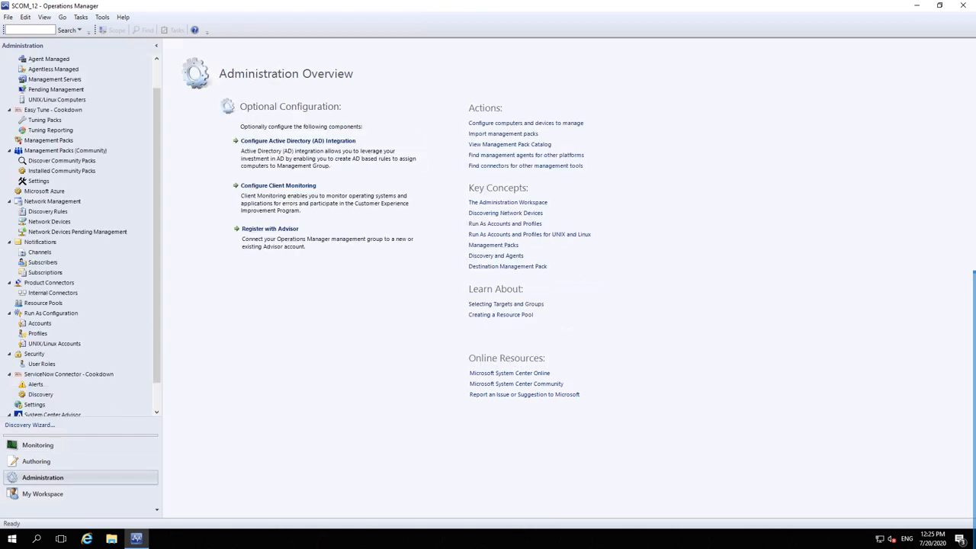
click(35, 384)
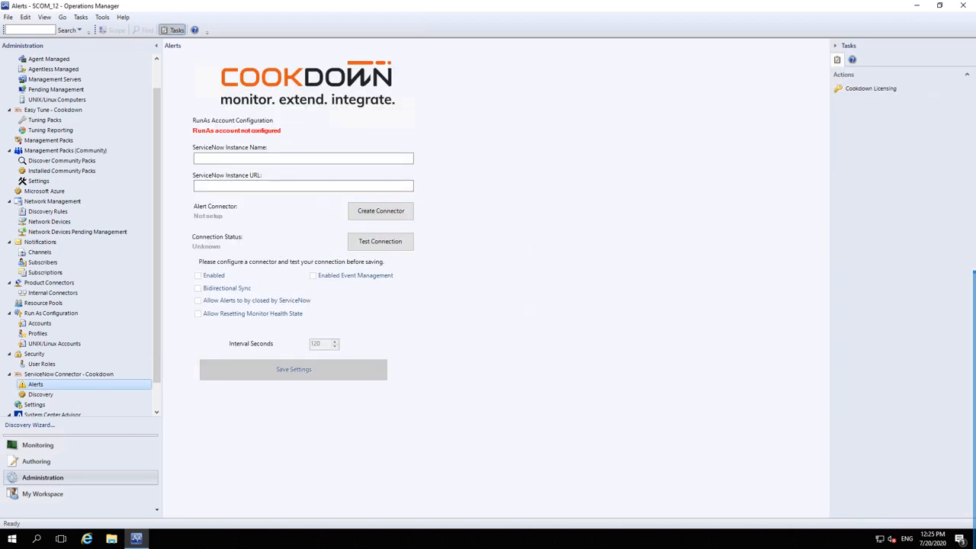
Step: Enter instance partertest300 and create AlertSyncConnector_partertest300 without an alert subscription
click(304, 158)
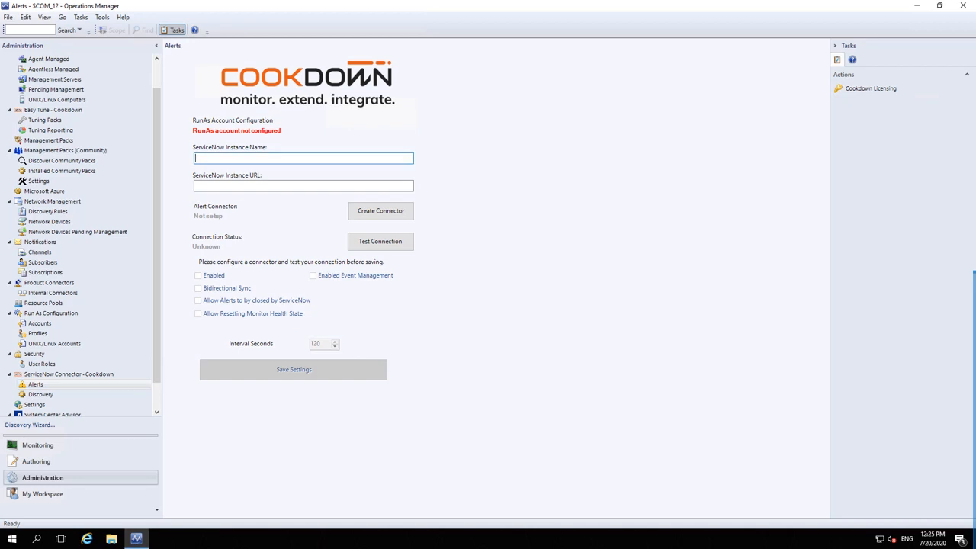
text(partertest300)
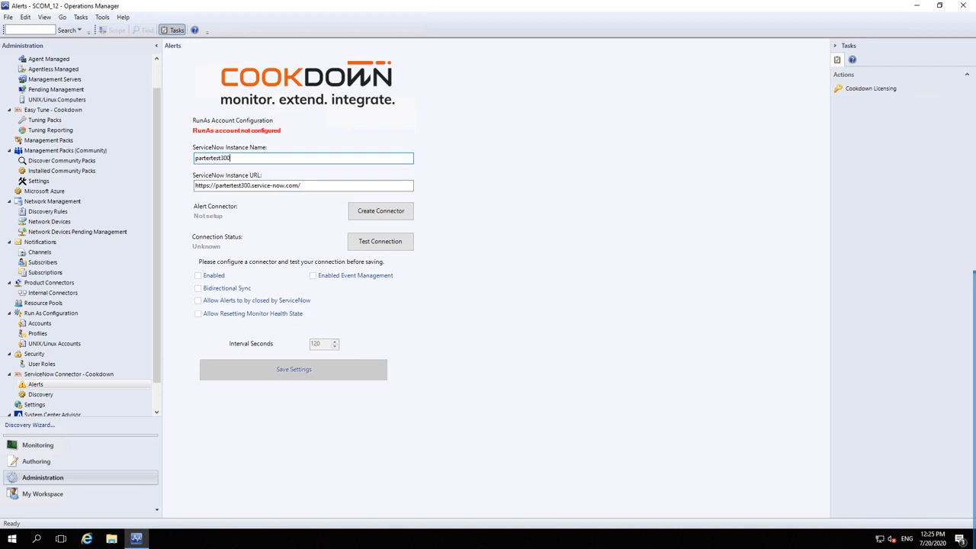
click(380, 210)
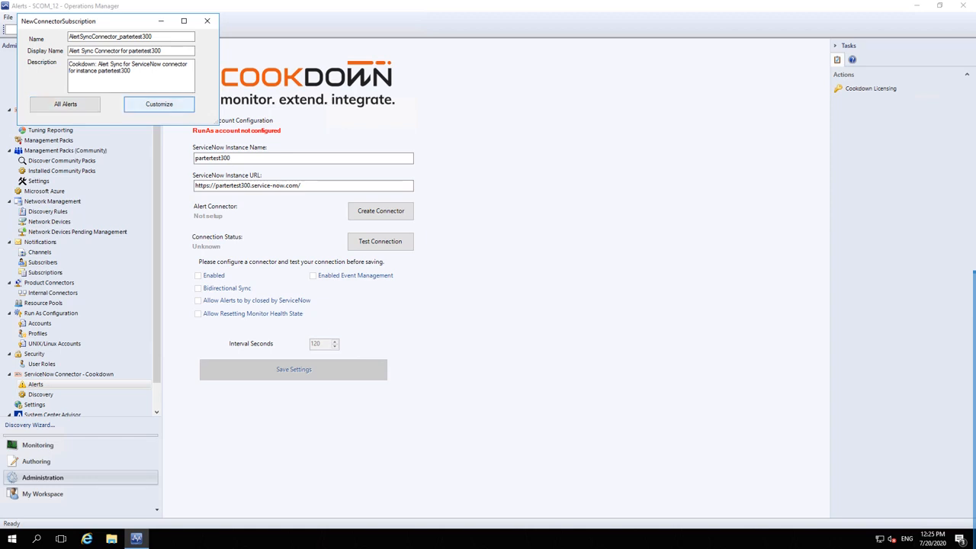
click(159, 104)
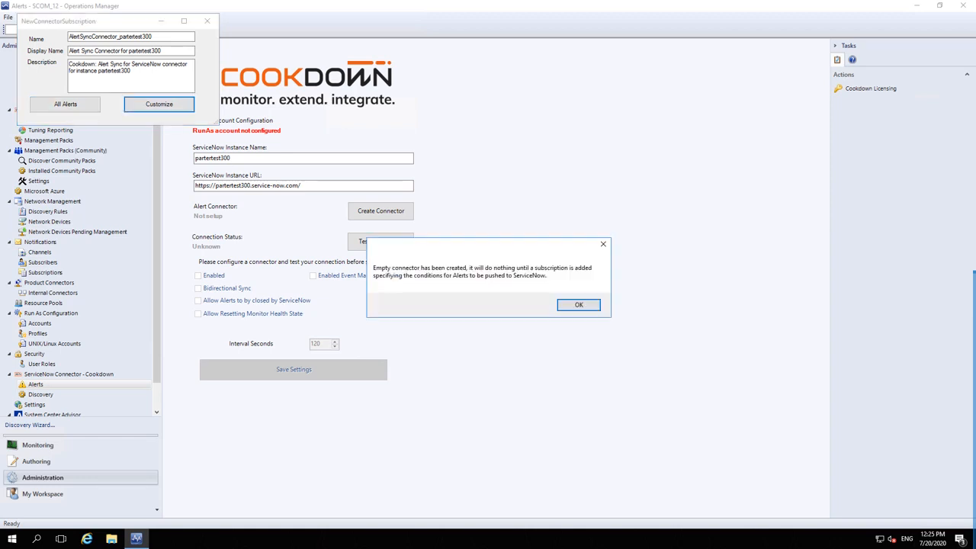
key(Return)
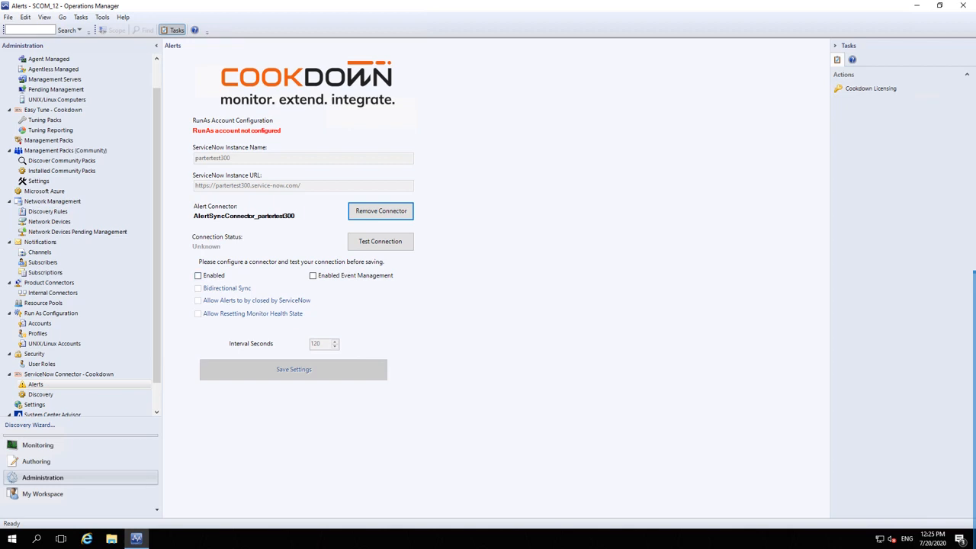
key(alt+Tab)
key(alt+Tab)
key(alt+Tab)
key(alt+Tab)
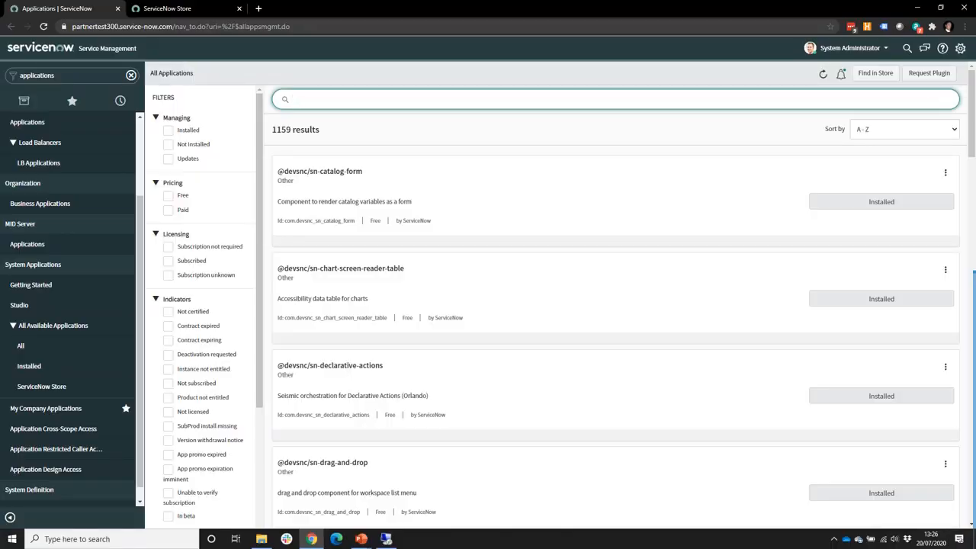
Step: Glance at the Cookdown SCOM Connector store page, then open My Company Applications
key(ctrl+Tab)
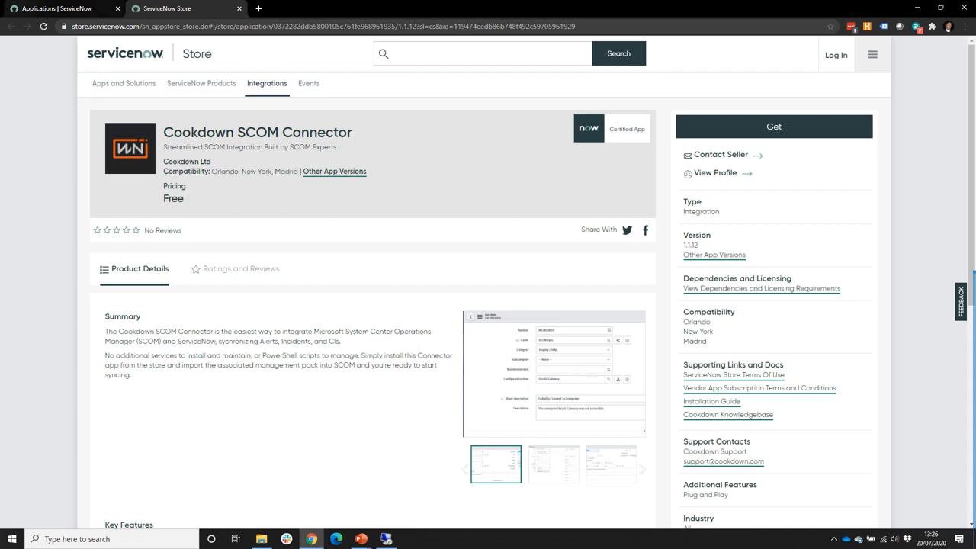
key(ctrl+Tab)
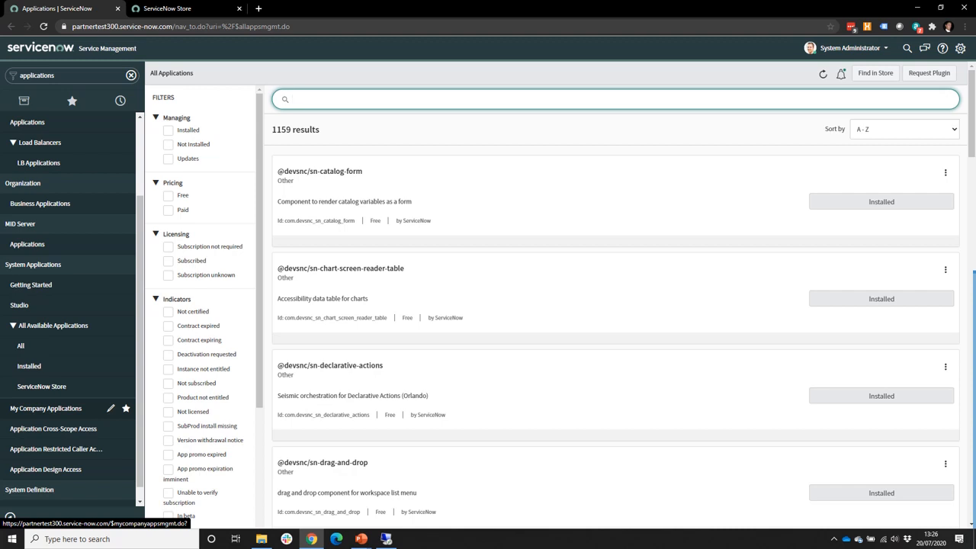
click(45, 408)
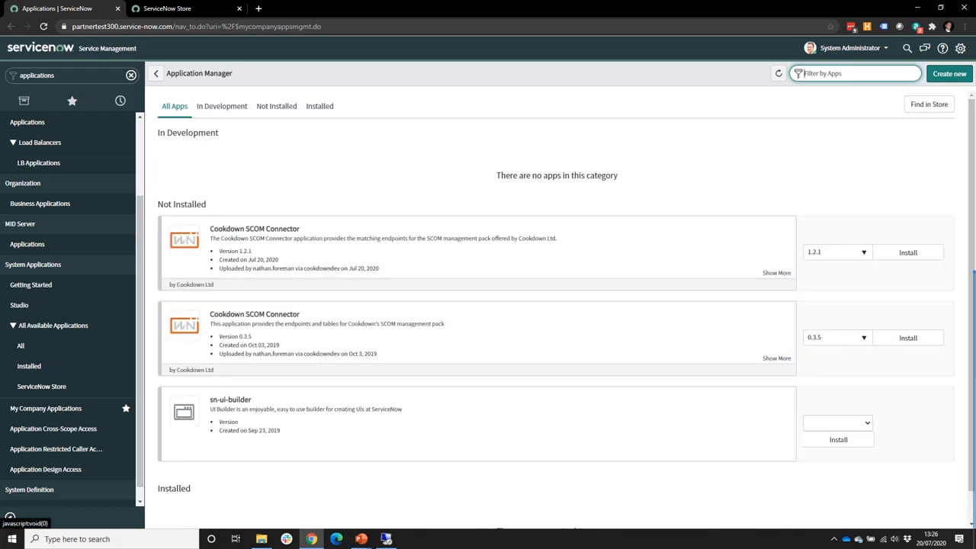
Step: Install Cookdown SCOM Connector version 1.1.10 from Application Manager
click(838, 252)
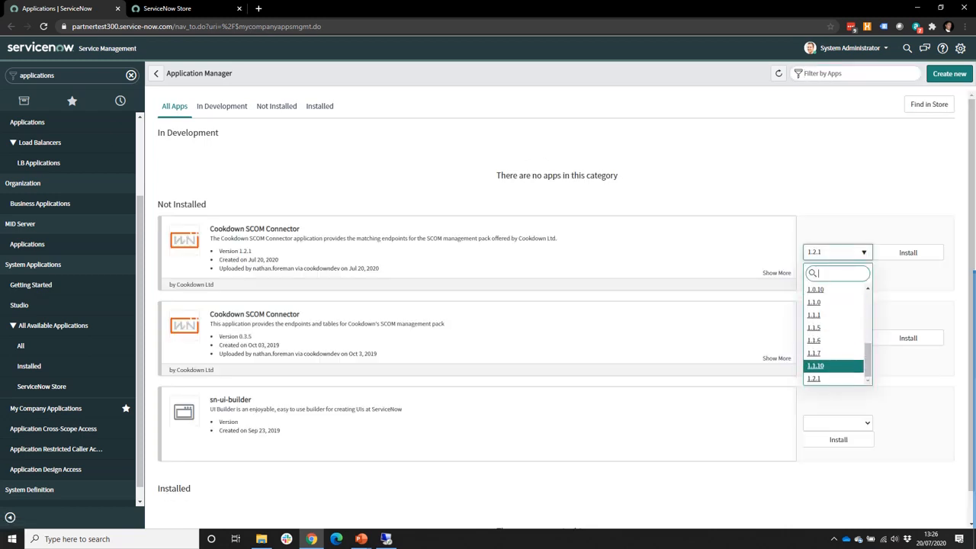
key(Return)
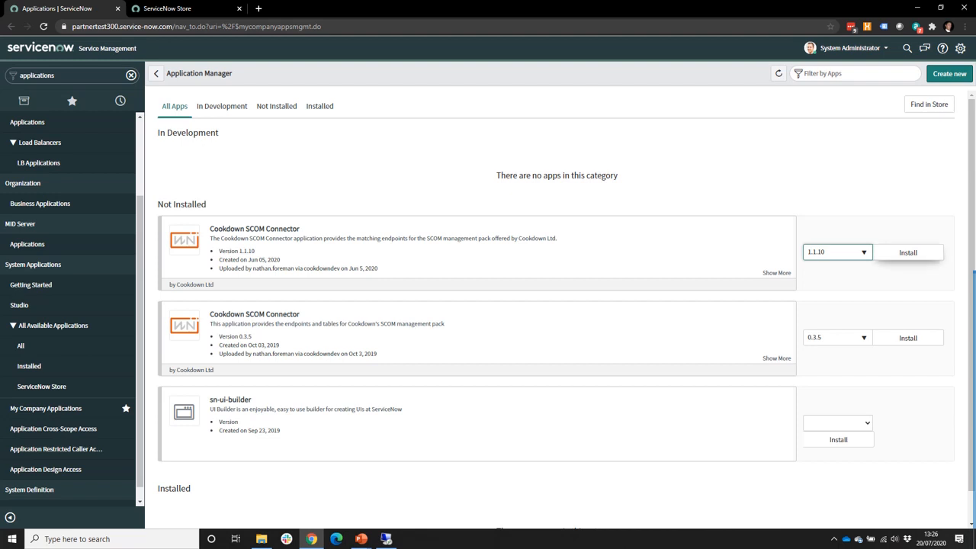
click(907, 252)
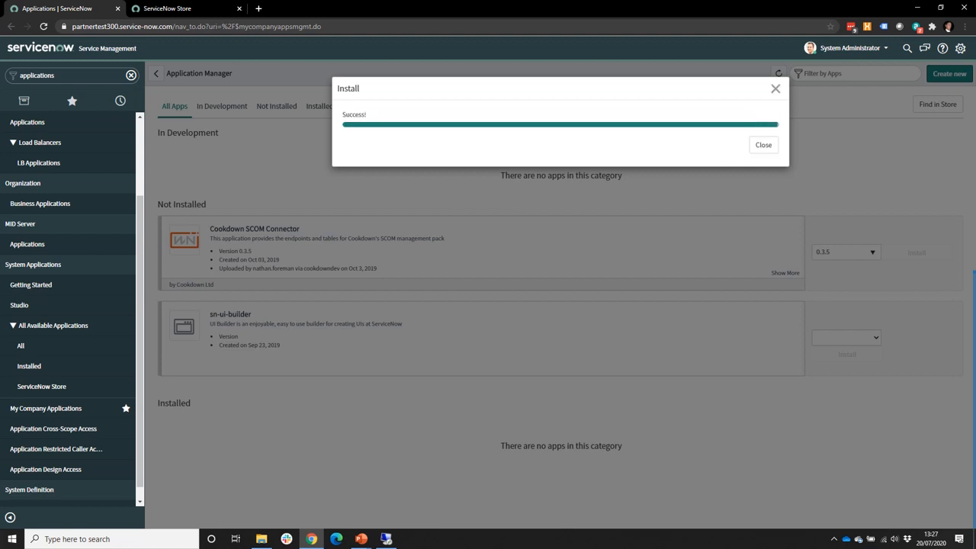
click(763, 145)
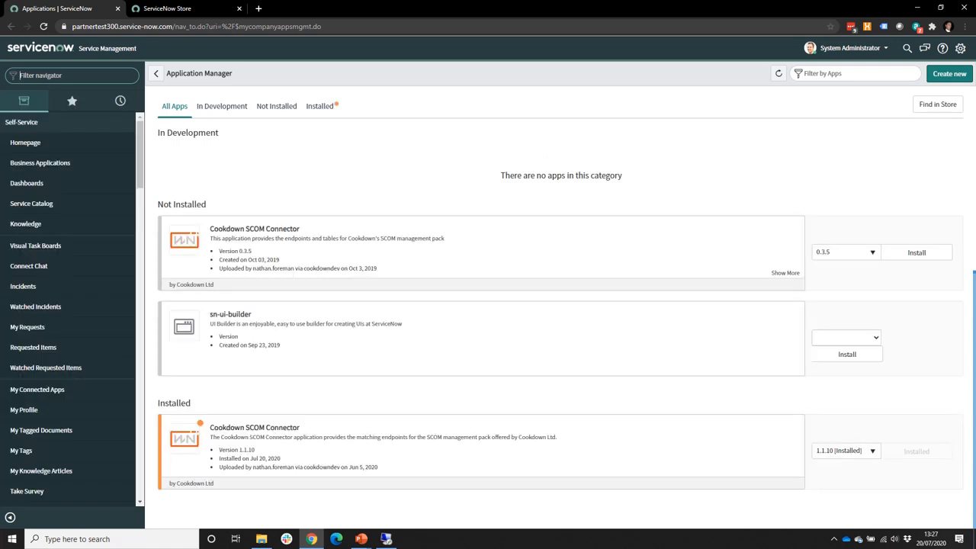
text(users)
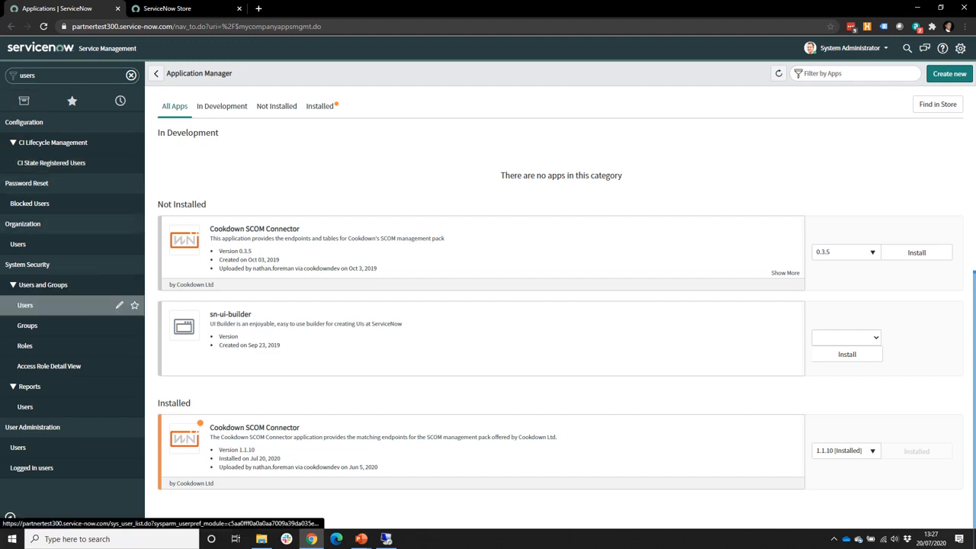
Step: Start a new user with User ID AlertSync.Service, correcting the misspelling
click(31, 305)
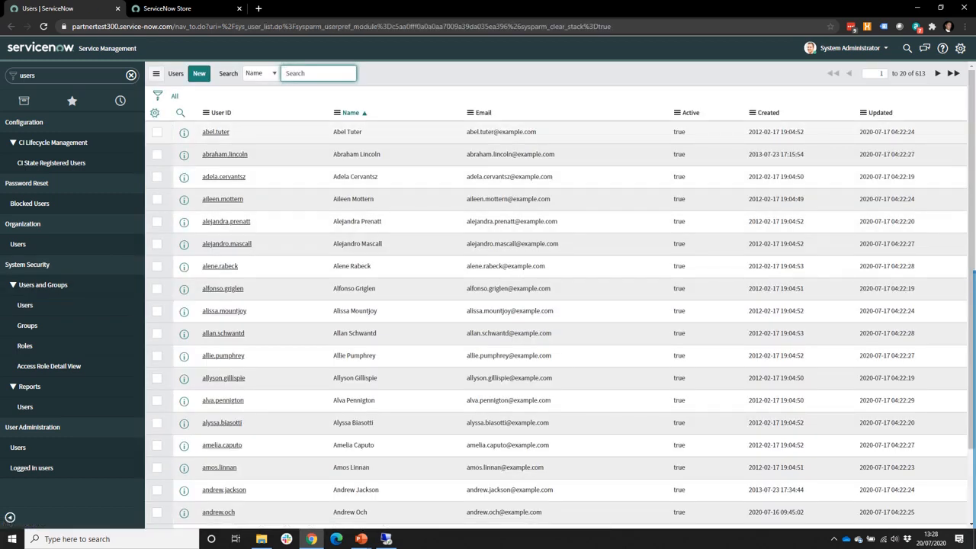
click(198, 73)
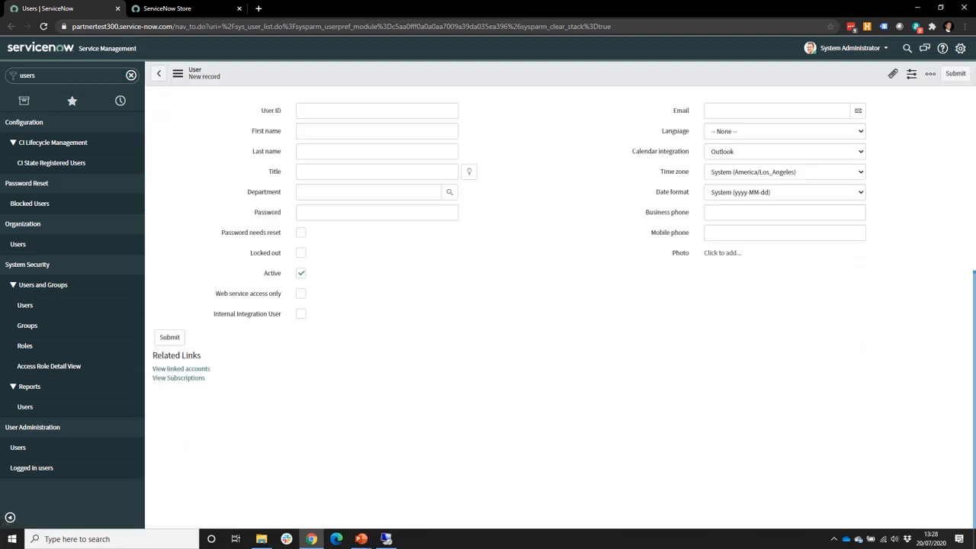
text(Ale)
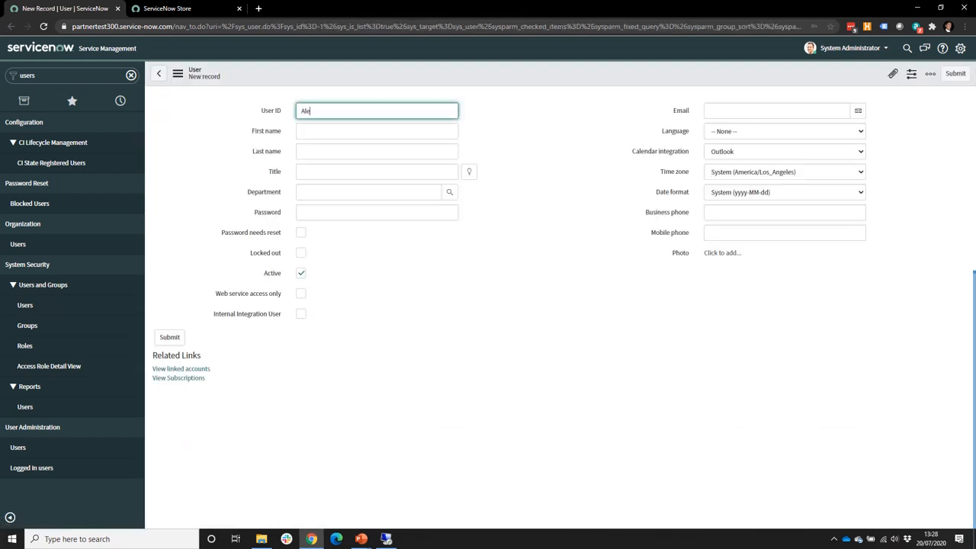
text(rtSync.Servcie)
key(Tab)
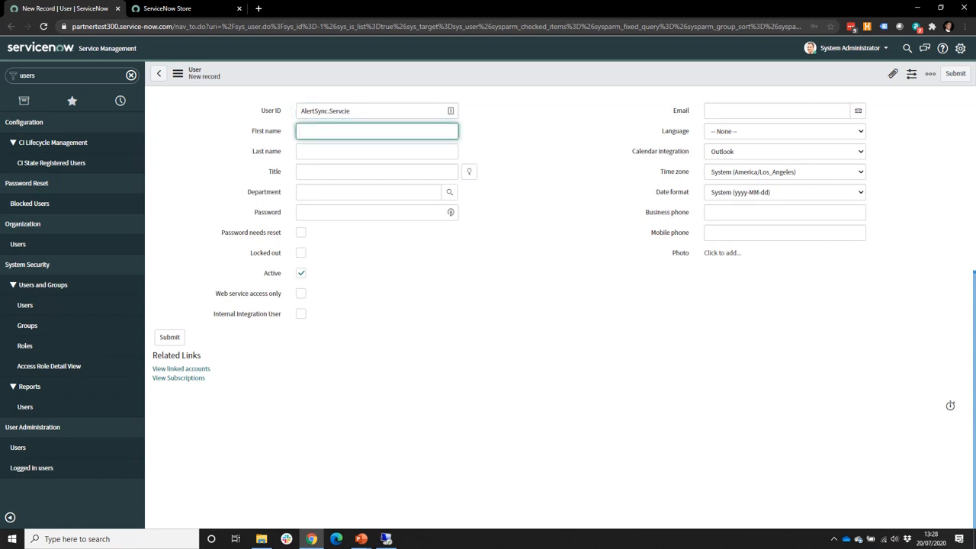
key(shift+Tab)
key(End)
key(BackSpace)
key(BackSpace)
key(BackSpace)
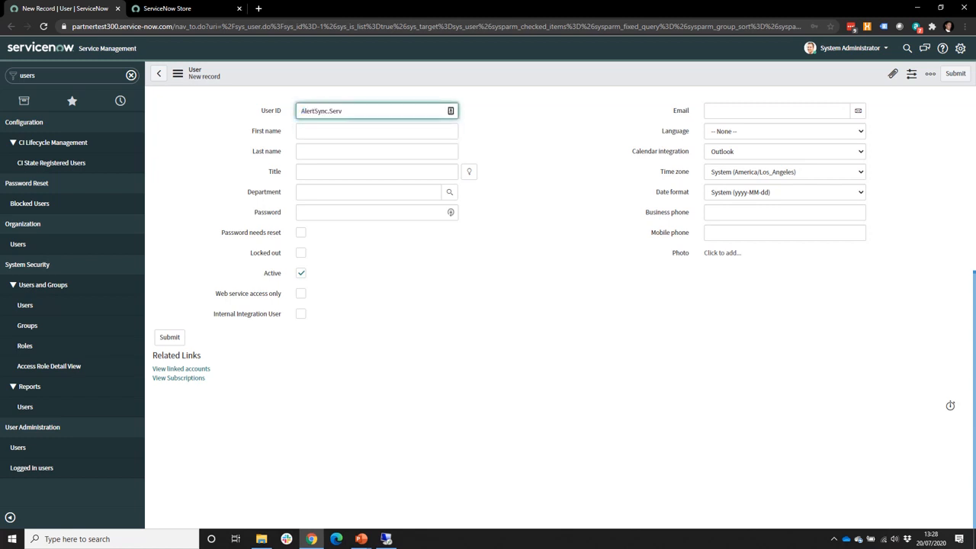
text(ice)
key(Tab)
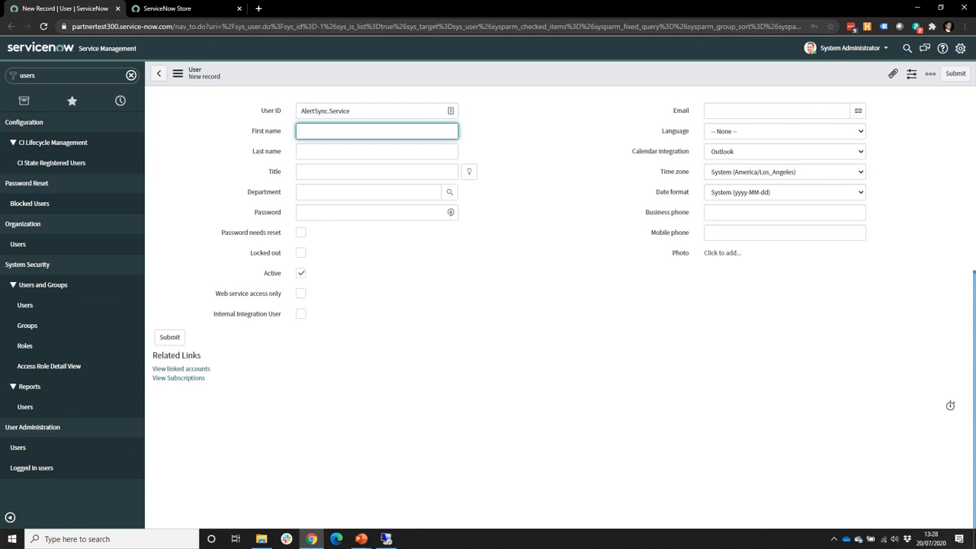
Step: Fill in first name Alert Sync and last name Incident, then submit the user
text(Alert Sync)
key(Tab)
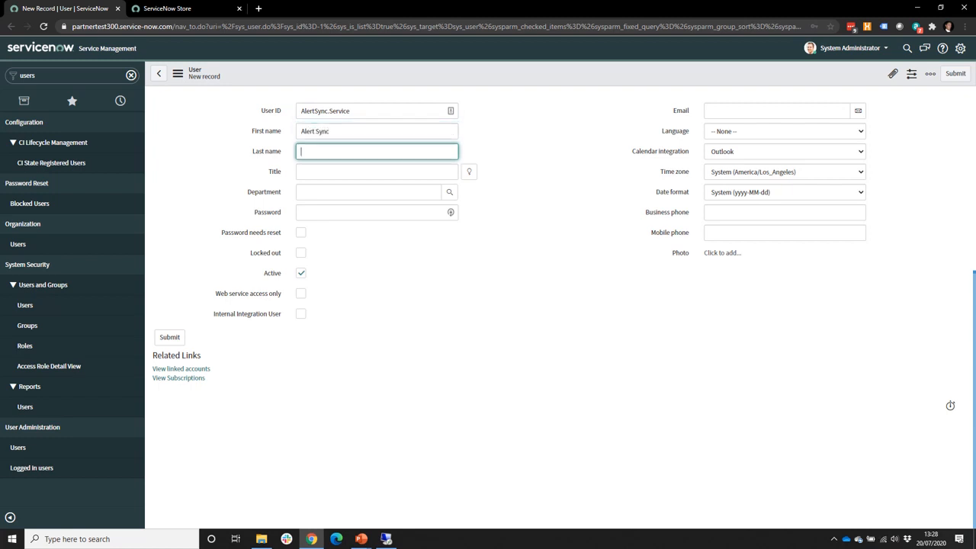
text(Incident)
click(169, 337)
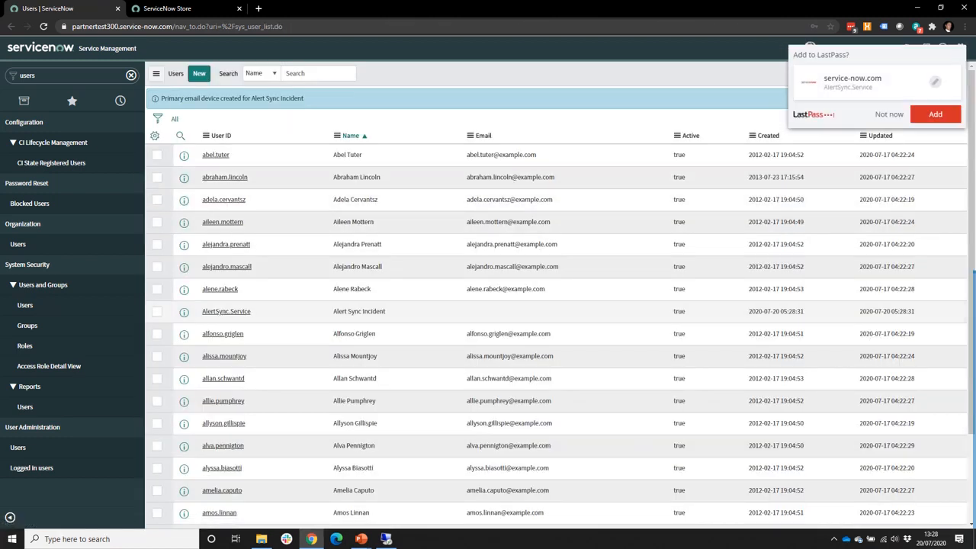
Step: Give the Alert Sync Incident user the stored service-account password from the password manager and save it
click(221, 311)
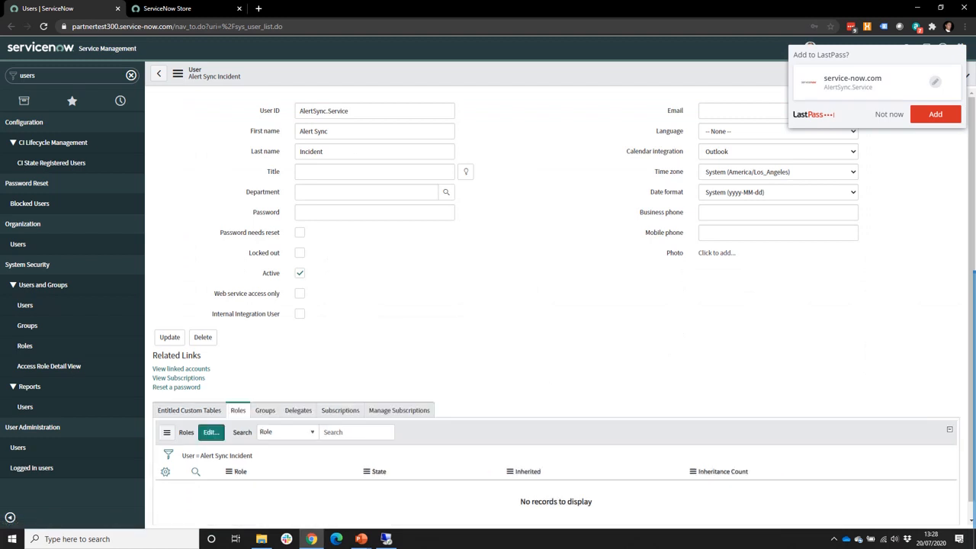
click(889, 114)
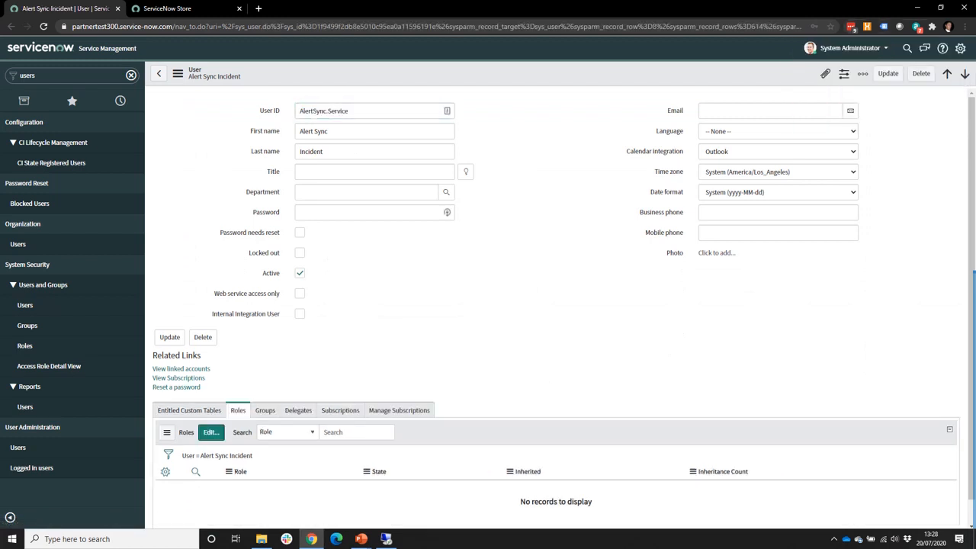
click(850, 27)
text(alert)
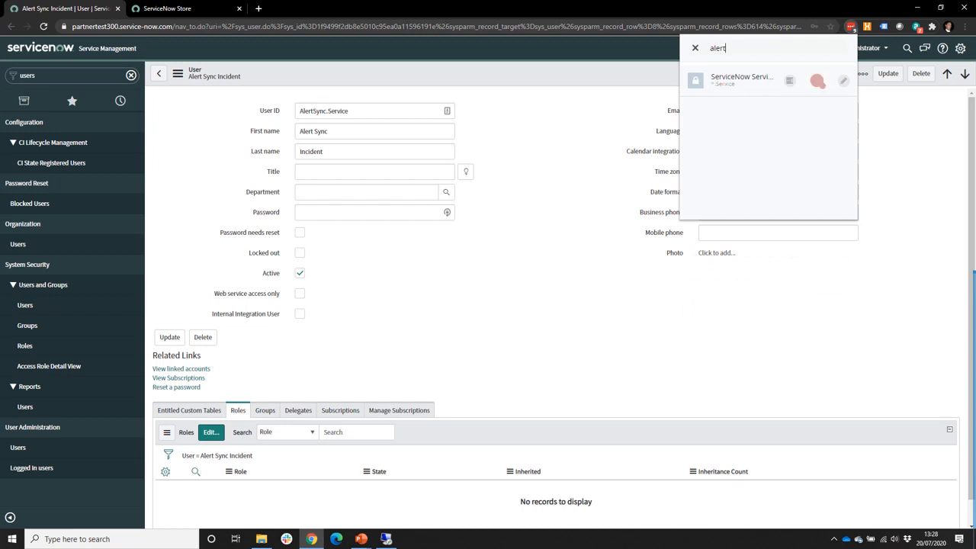
click(817, 81)
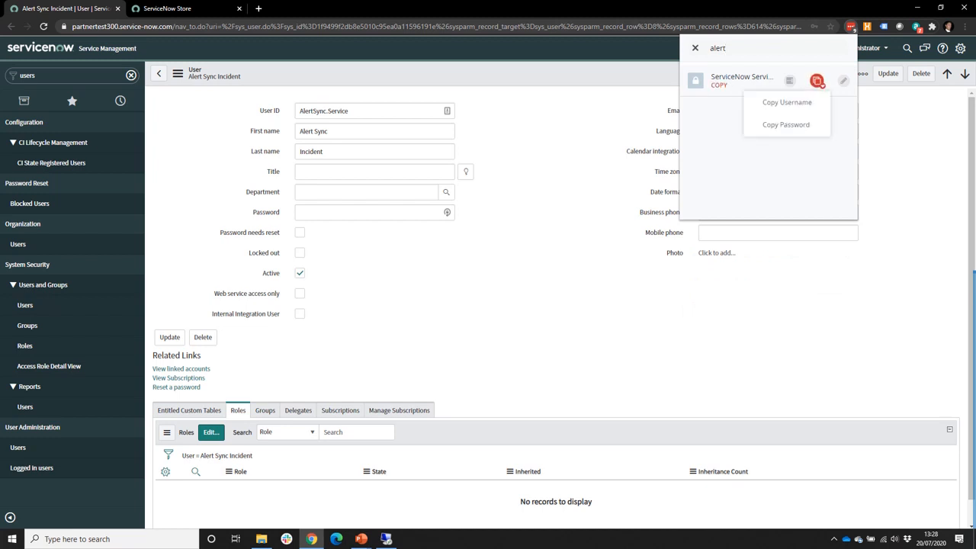
click(785, 121)
click(365, 213)
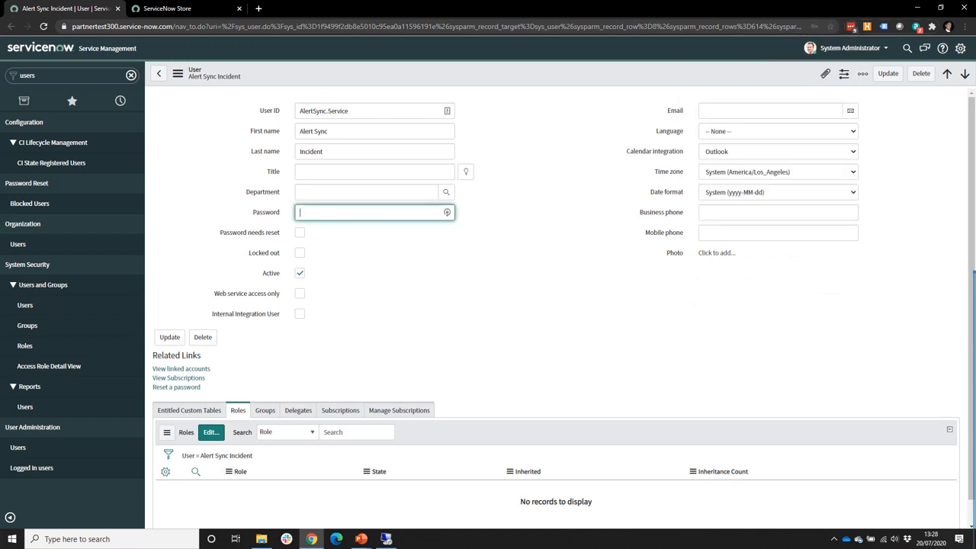
key(ctrl+v)
click(169, 337)
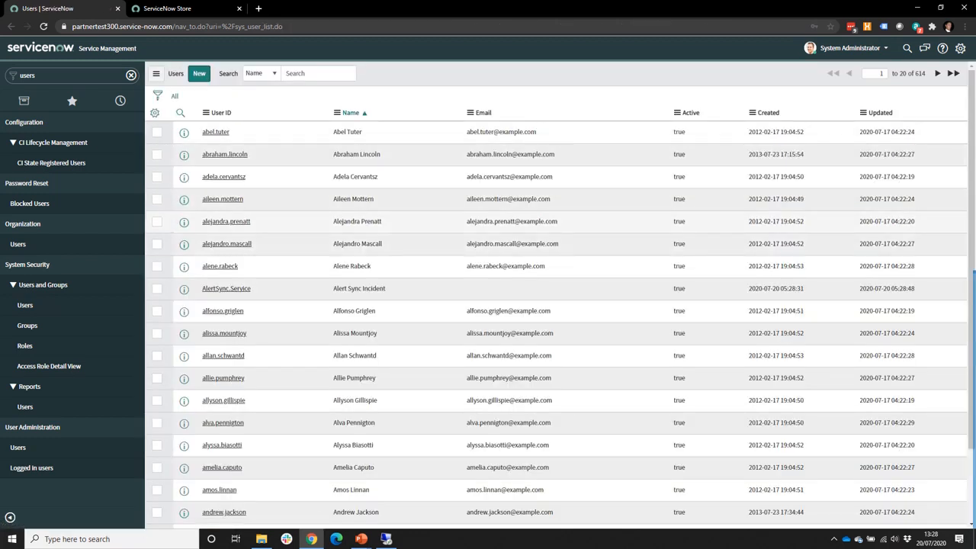
click(225, 289)
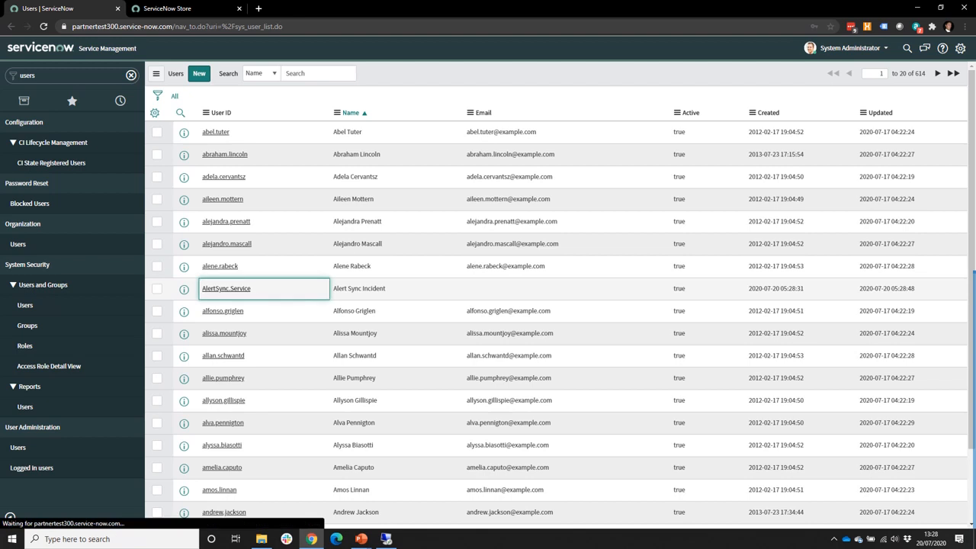
click(212, 431)
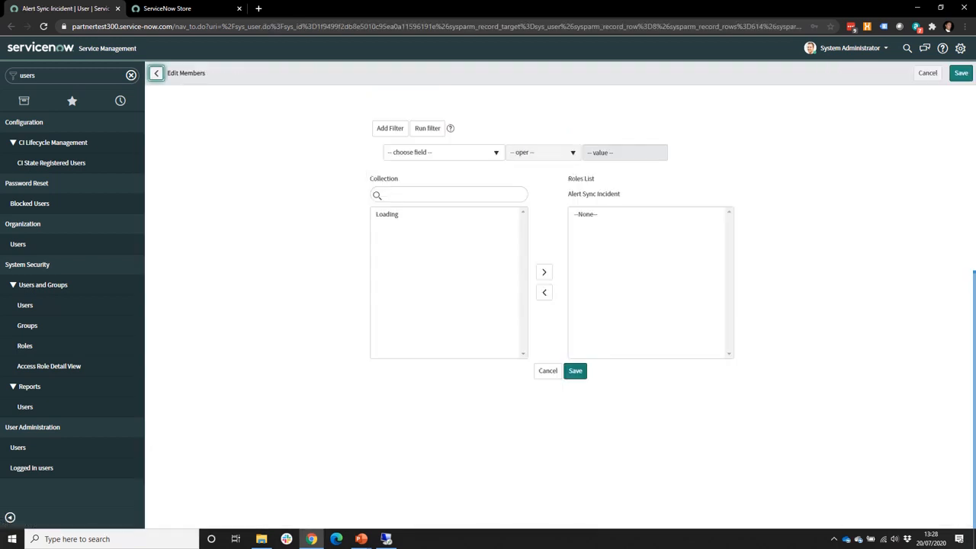
Step: Add the itil role plus the Cookdown scom_sync_service and web_access_role roles
click(434, 194)
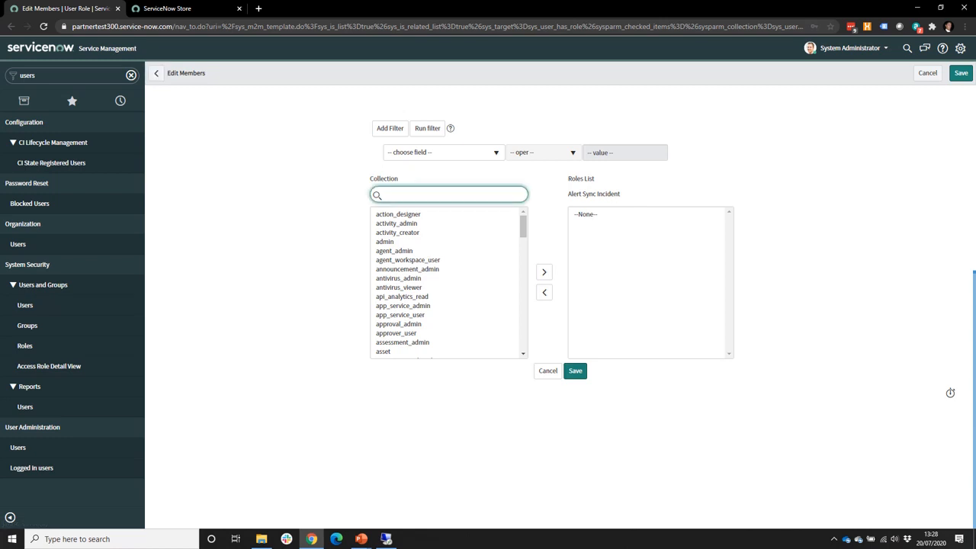
text(itil)
double_click(379, 214)
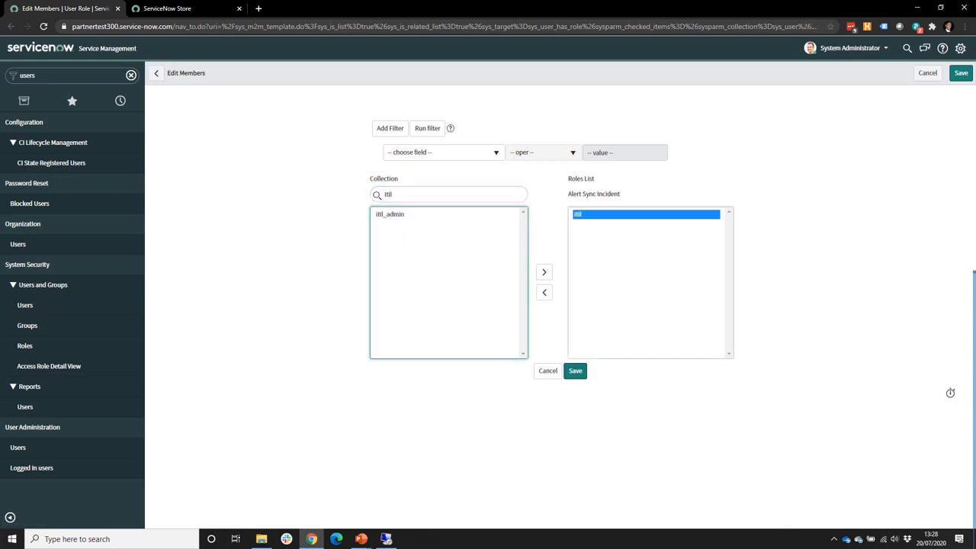
double_click(384, 194)
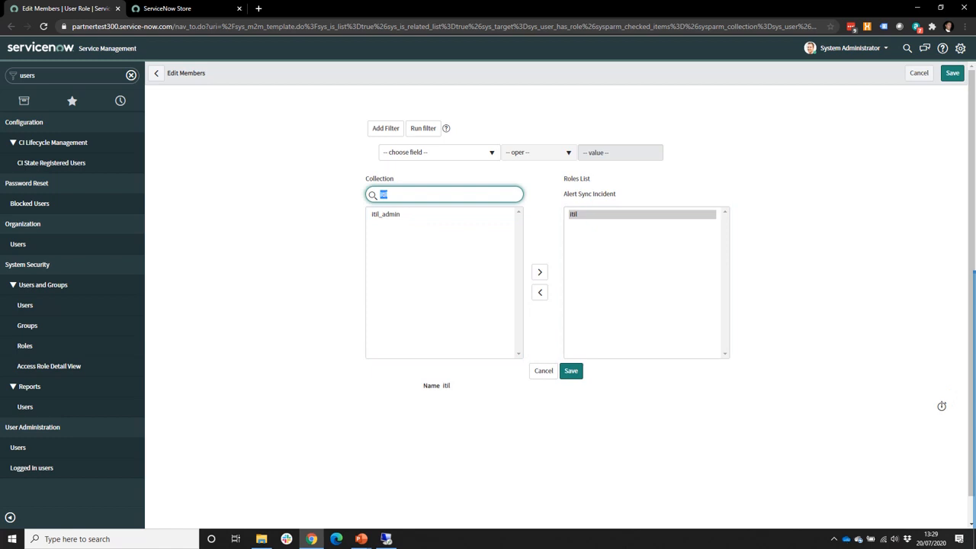
text(x_)
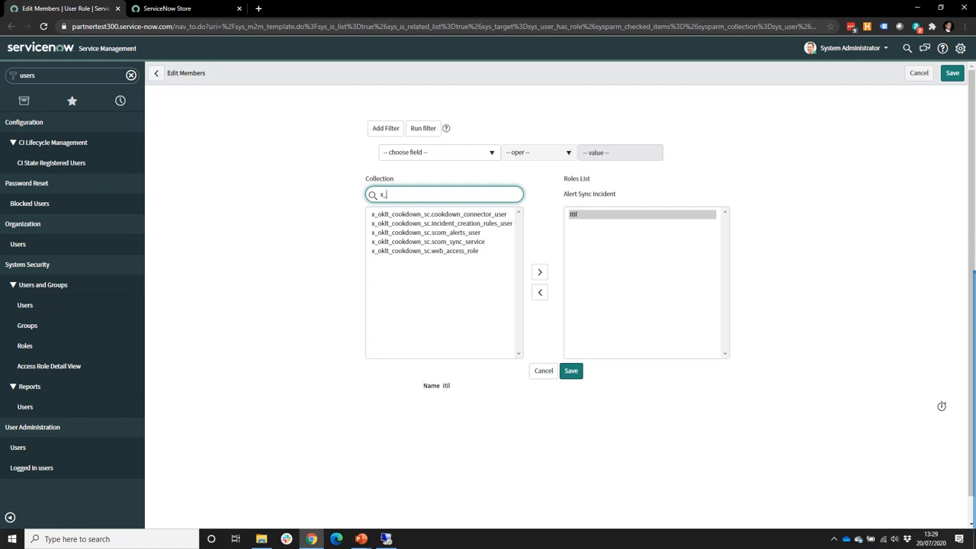
click(428, 241)
ctrl+click(425, 251)
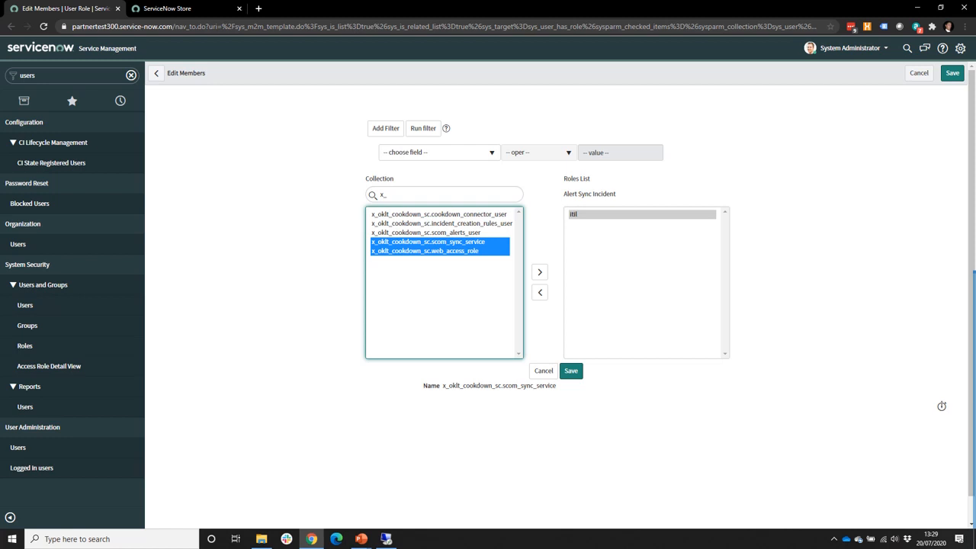
click(540, 272)
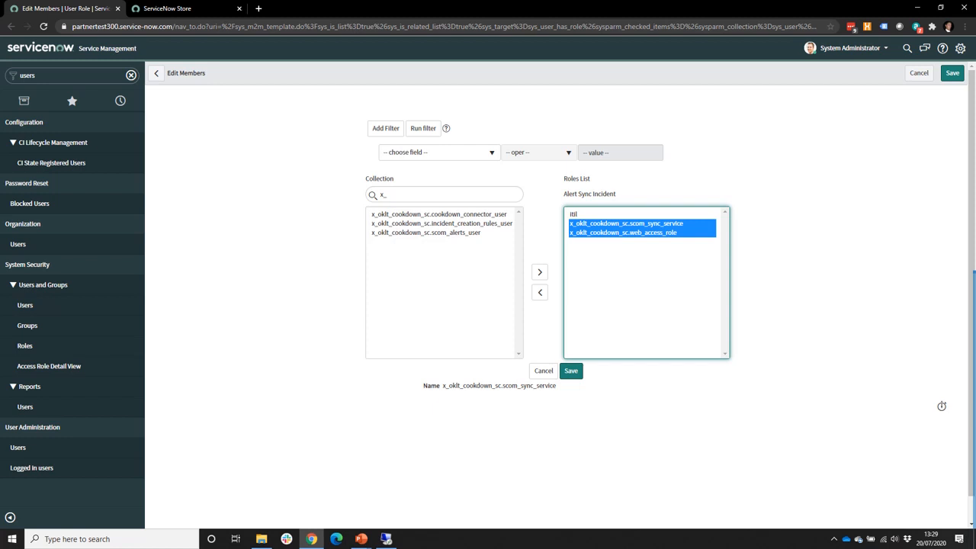
Step: Add cookdown_connector_user, incident_creation_rules_user and scom_alerts_user roles, and save the assignments
click(624, 233)
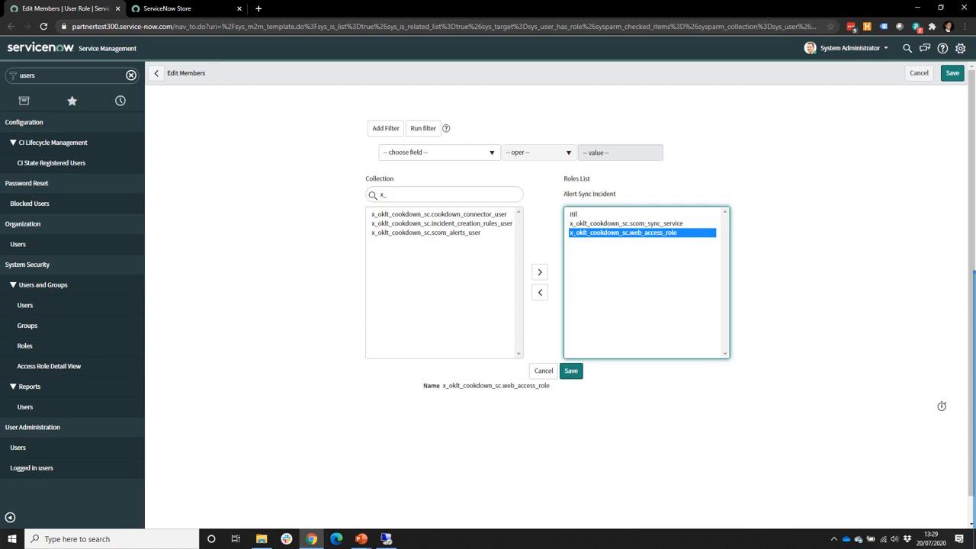
click(398, 195)
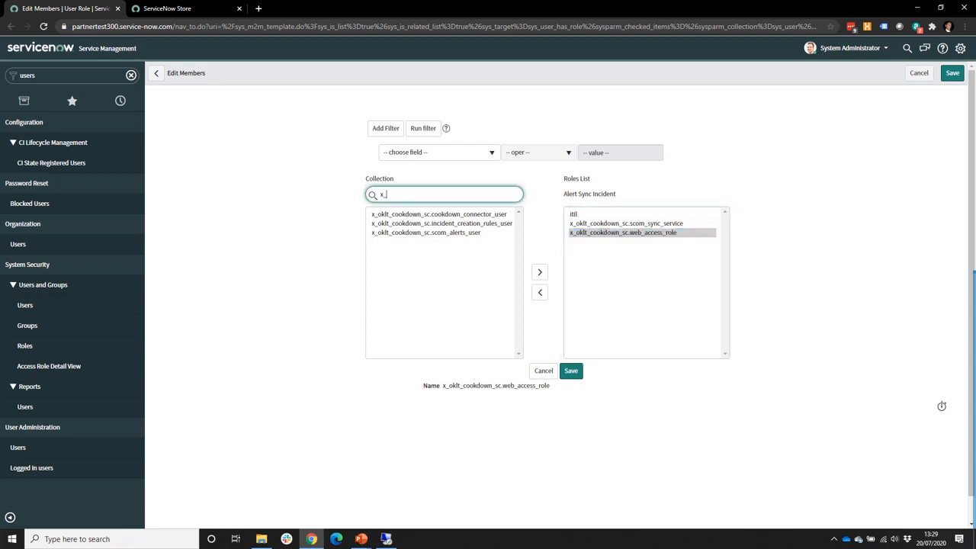
click(439, 214)
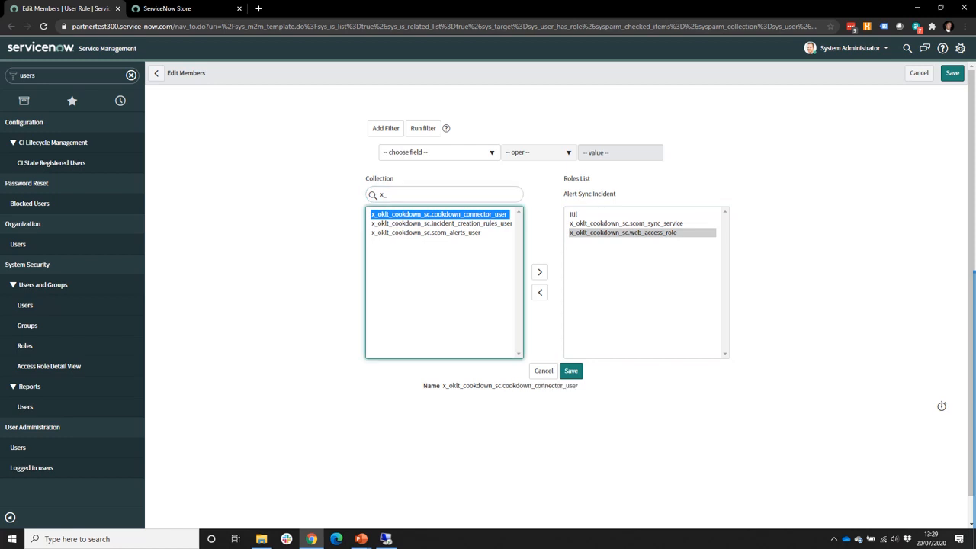
click(440, 223)
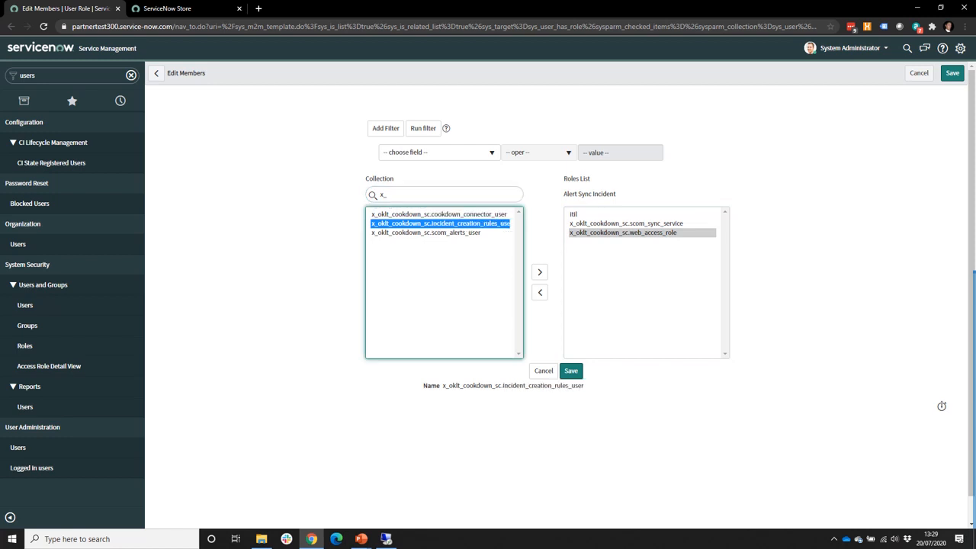
click(439, 233)
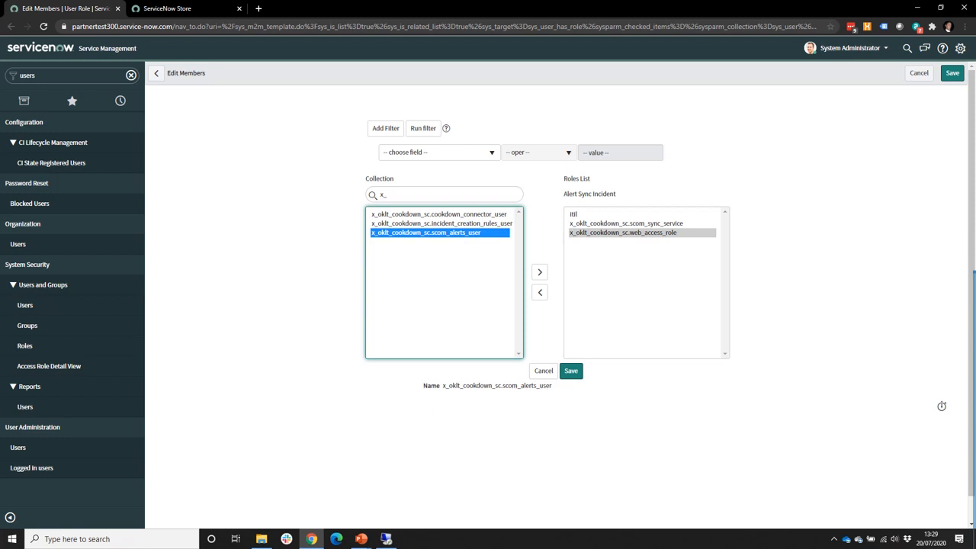
click(439, 214)
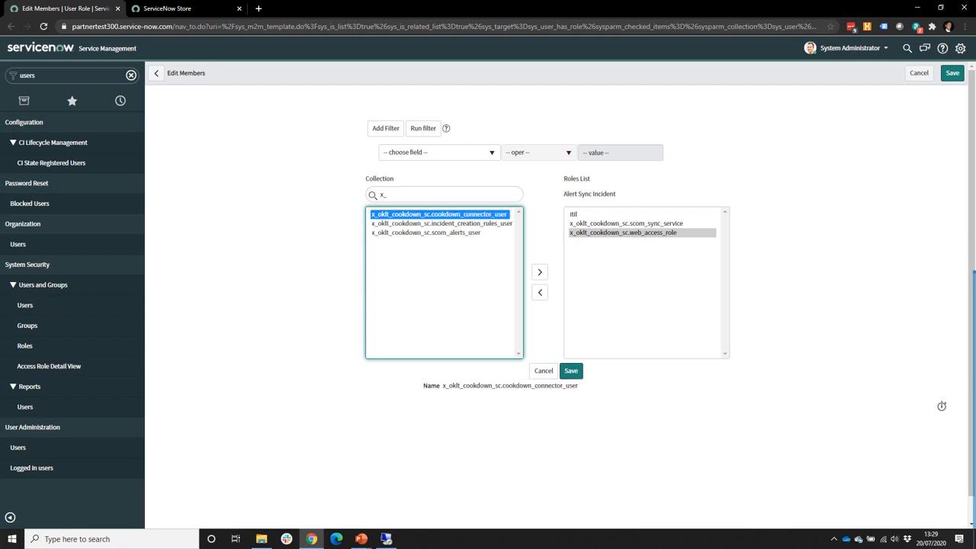
click(571, 370)
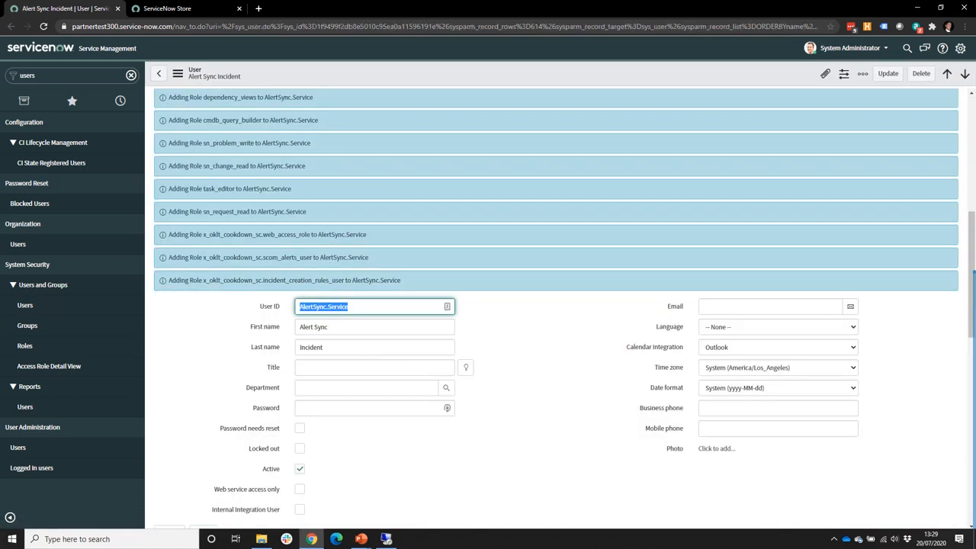
Step: Copy the user's sys_id and open Cookdown Configuration via the navigator filtered by 'cook'
right_click(312, 74)
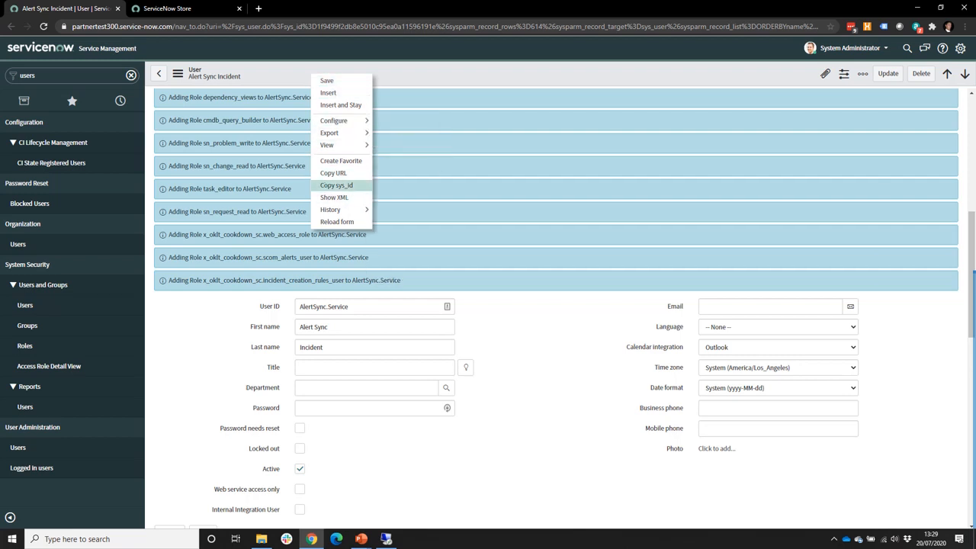
click(336, 185)
double_click(27, 75)
text(c)
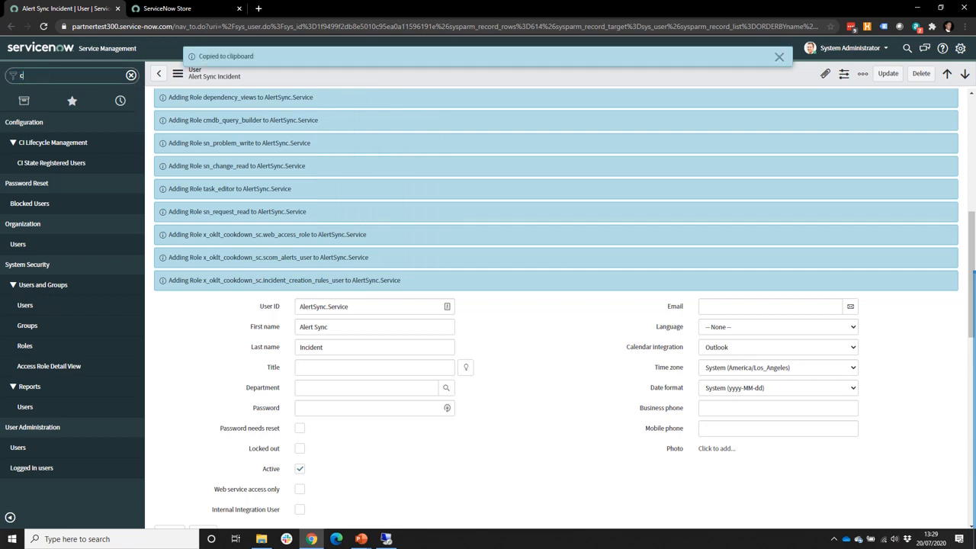
text(ook)
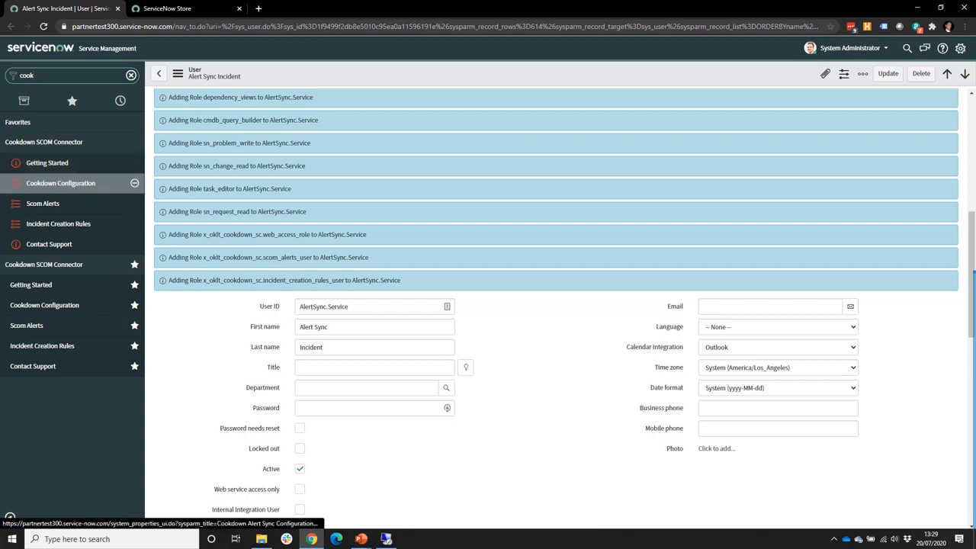
click(61, 183)
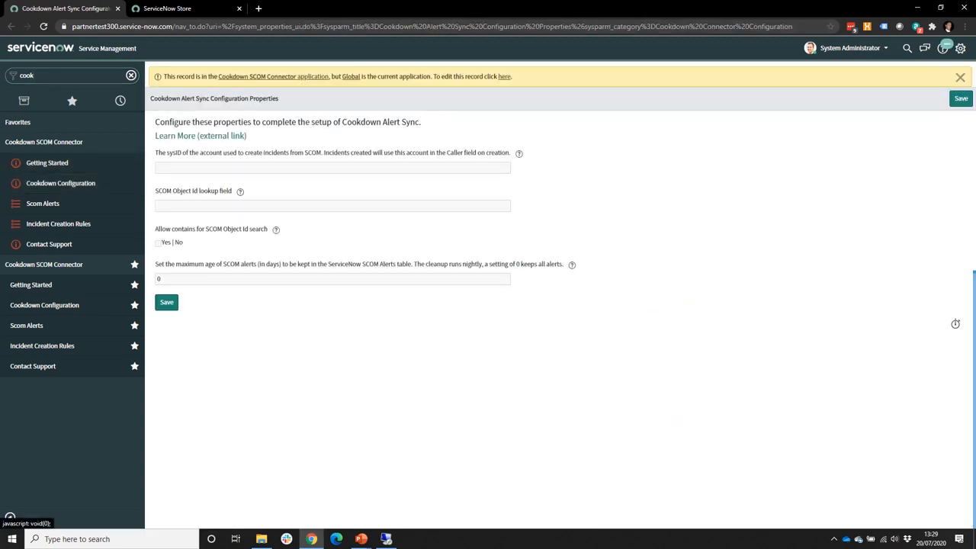
Step: Paste the service user's sys_id as the caller account sysID and save the properties
click(504, 77)
click(498, 168)
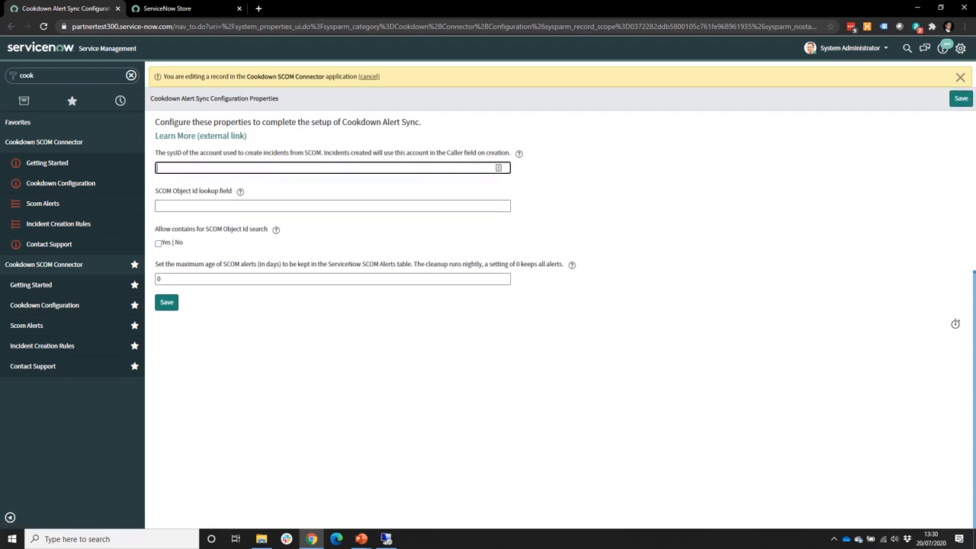
key(ctrl+v)
key(Tab)
key(Tab)
key(Tab)
key(Tab)
key(Tab)
key(Return)
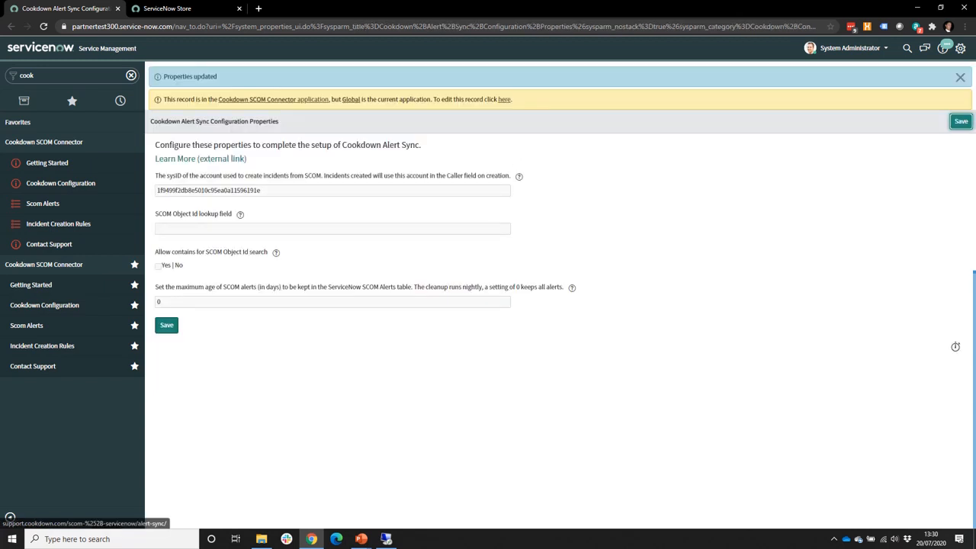
drag(261, 191, 160, 190)
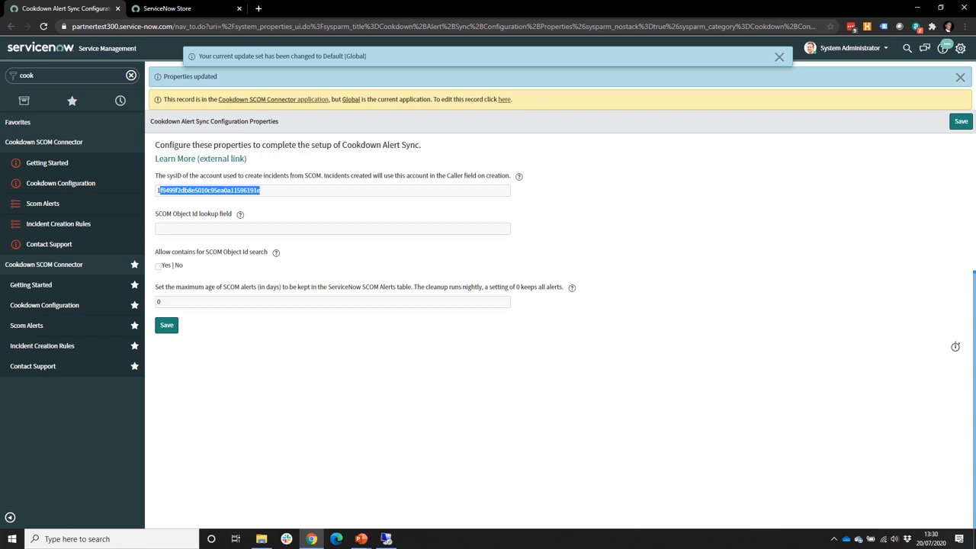
Step: Set the SCOM Object Id lookup field to correlation_id and save the properties
click(504, 100)
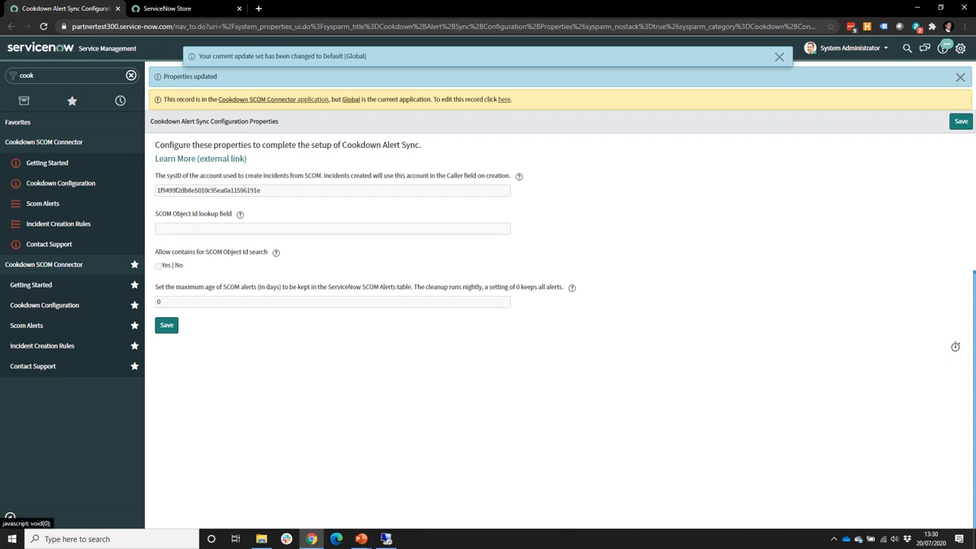
click(244, 206)
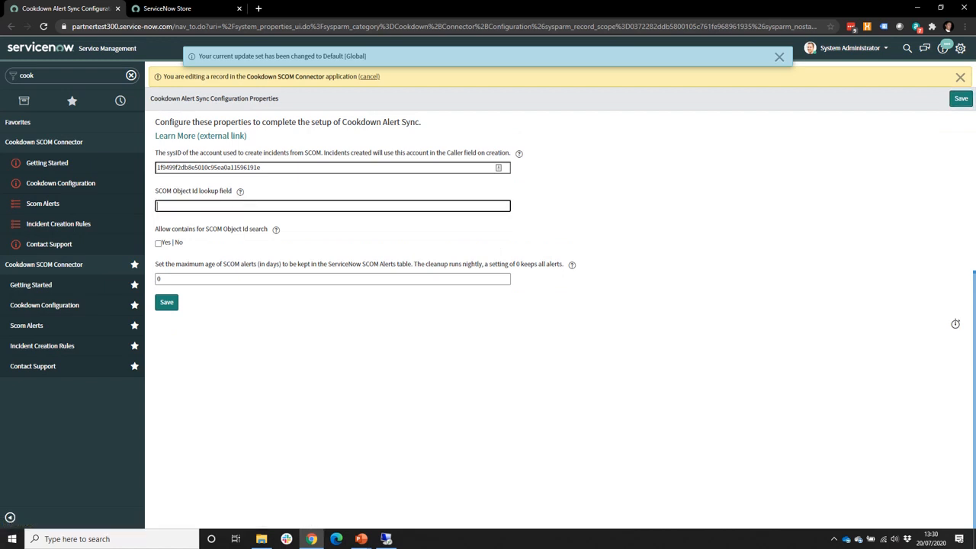
text(core)
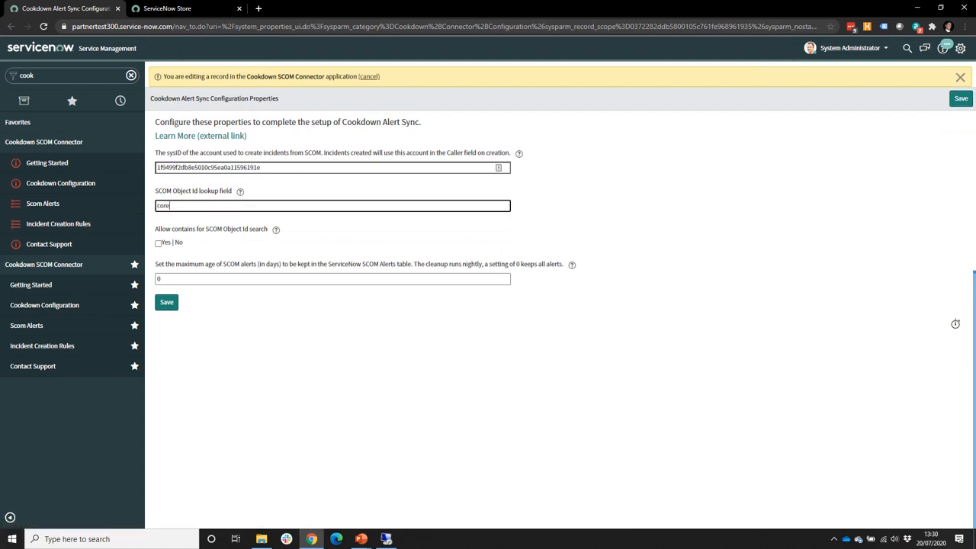
key(BackSpace)
text(relation_id)
click(166, 302)
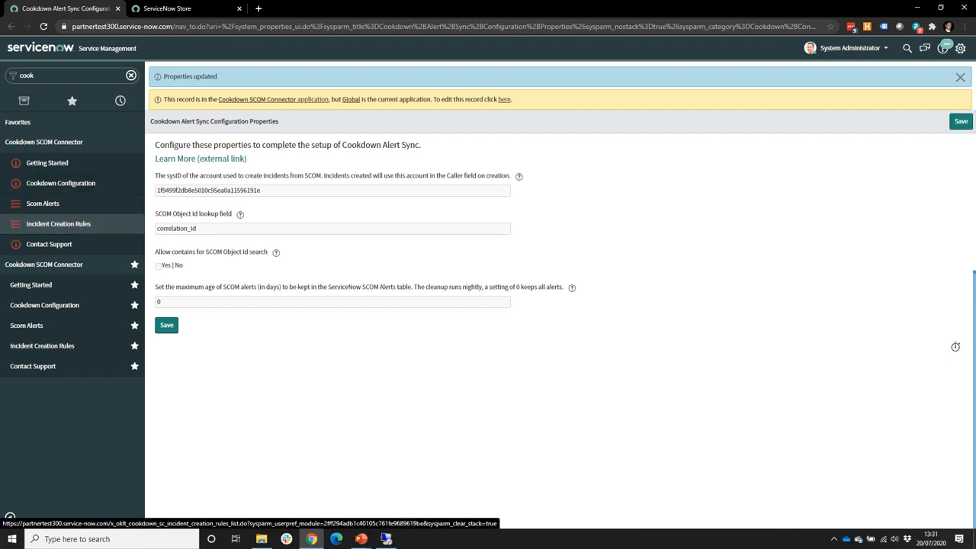
click(61, 224)
key(alt+Tab)
key(alt+Tab)
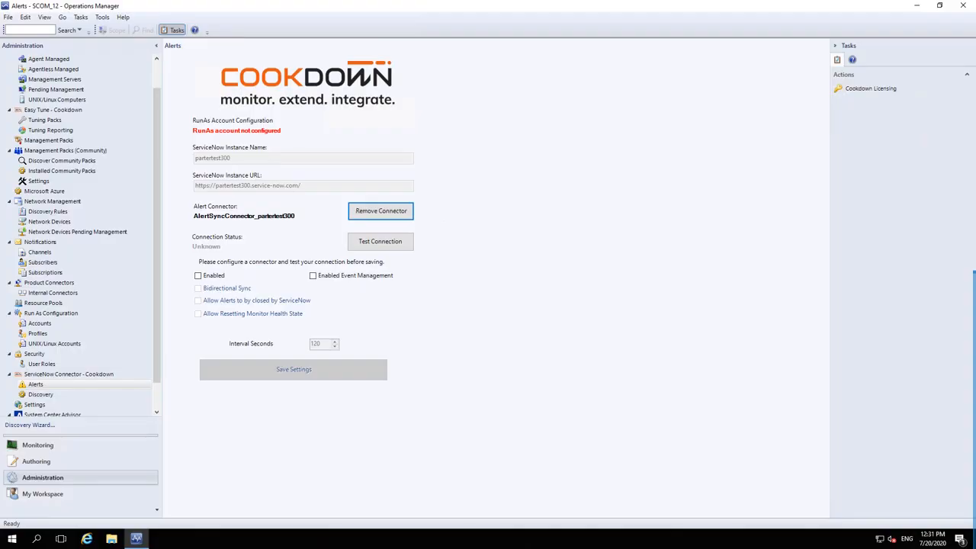
Step: Inspect the AlertSync.Service account's credentials and distribution, close it unchanged, then list the Run As profiles
click(40, 323)
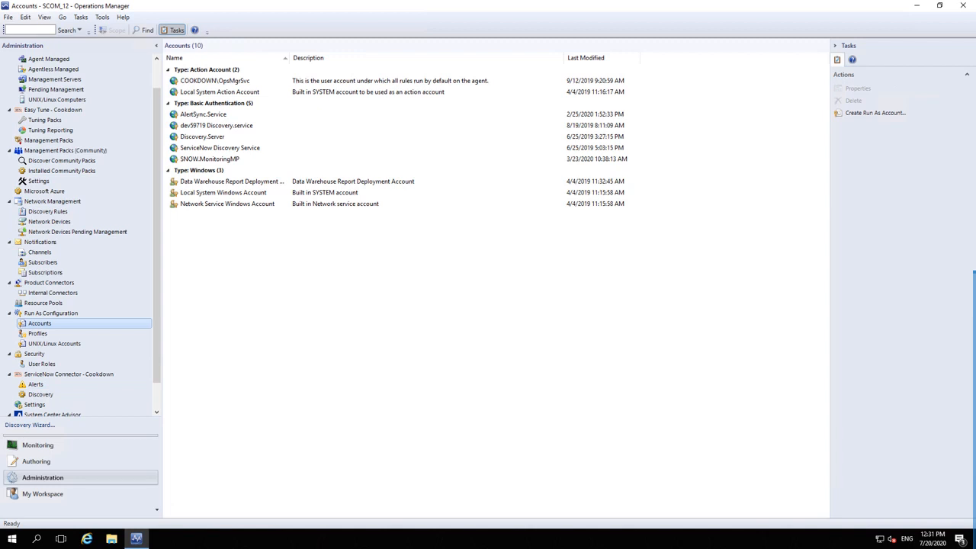
click(203, 114)
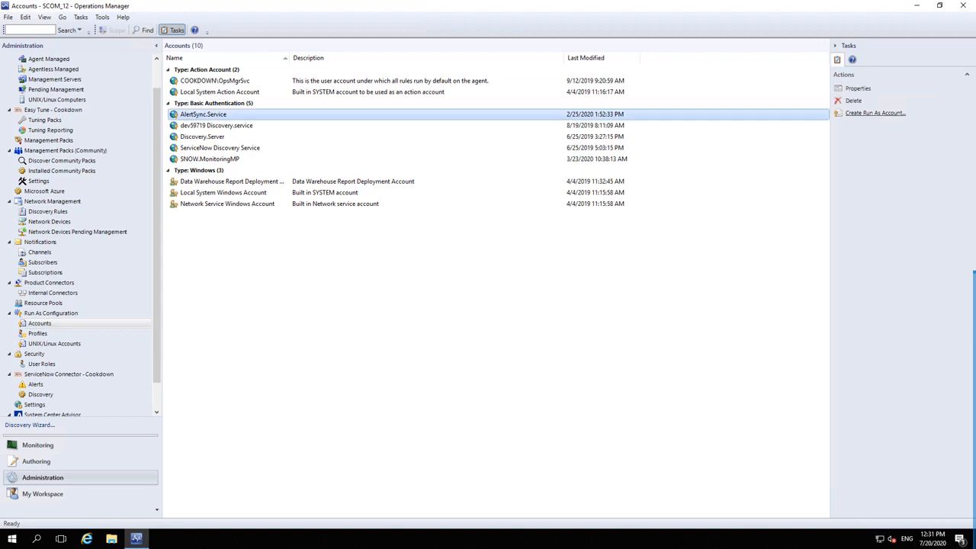
click(857, 88)
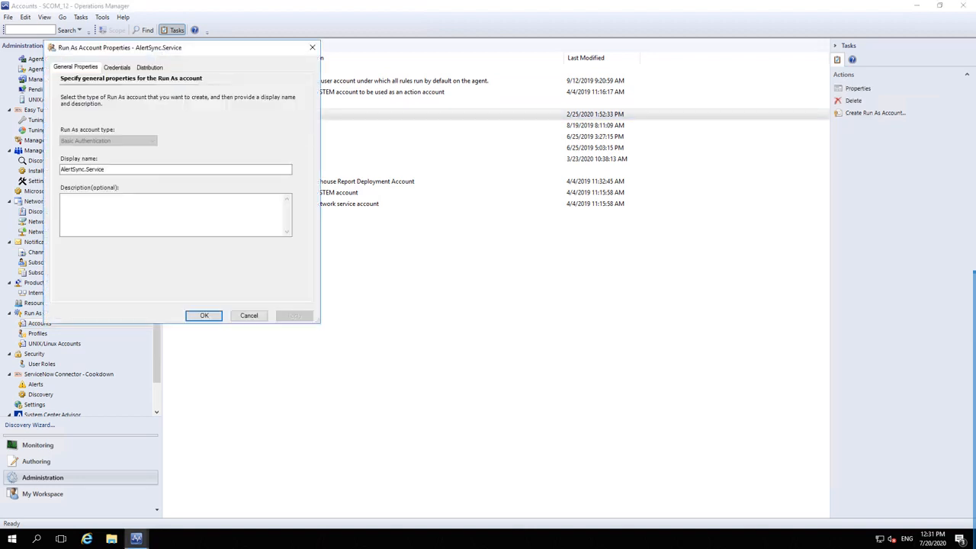
click(117, 68)
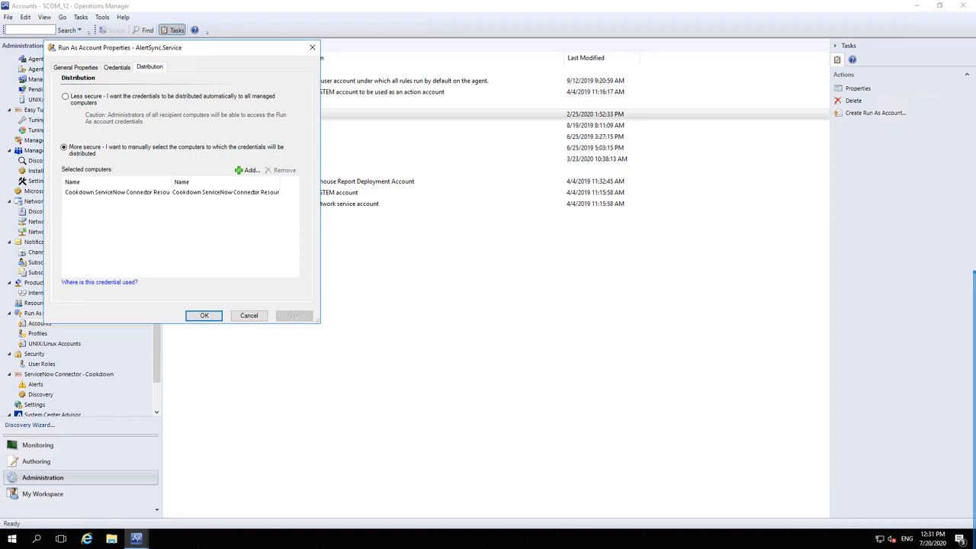
click(170, 192)
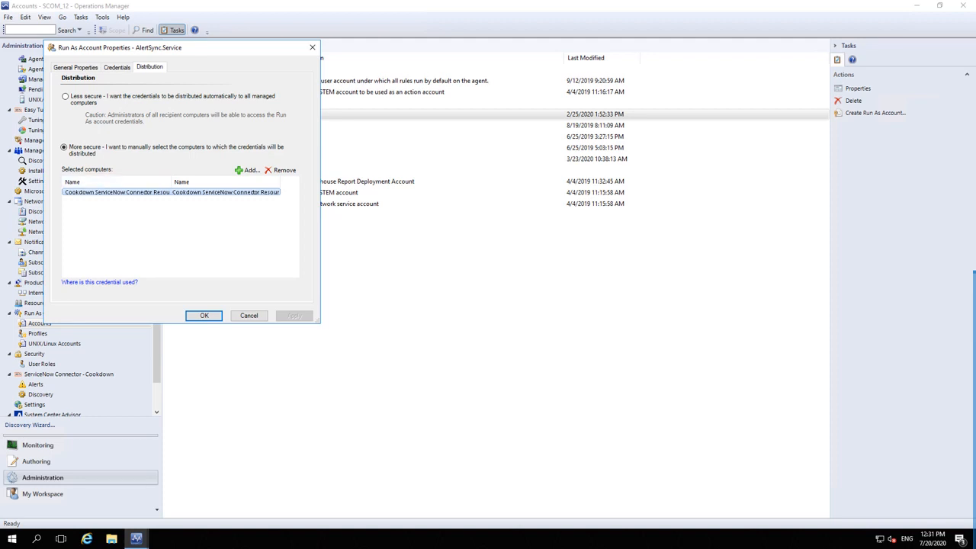
click(248, 315)
click(38, 333)
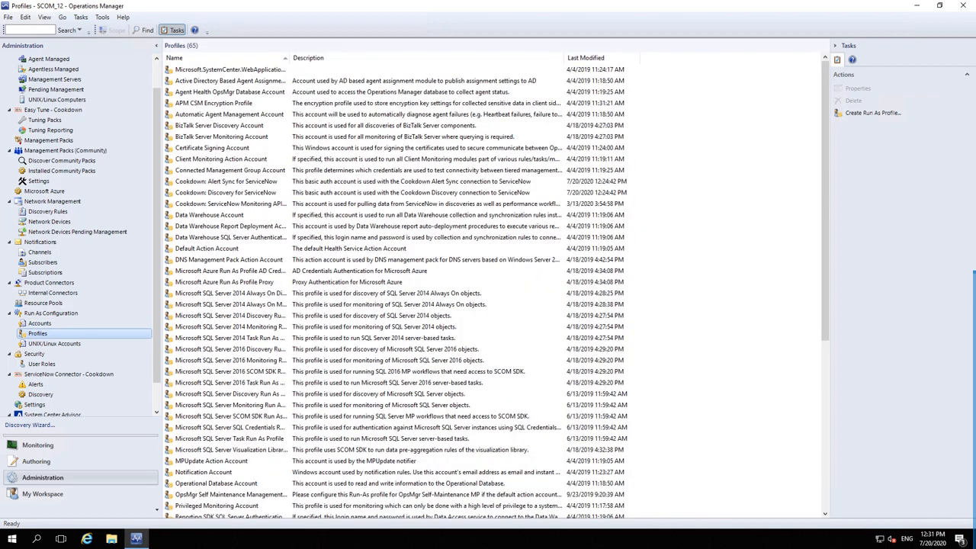
Step: Add the AlertSync.Service account to the Cookdown: Alert Sync for ServiceNow profile and save it
click(226, 181)
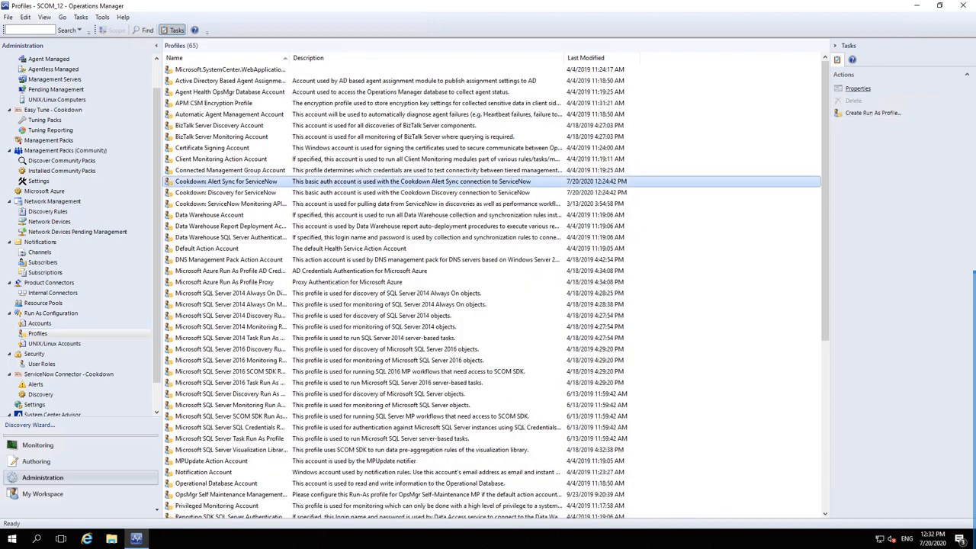
click(858, 89)
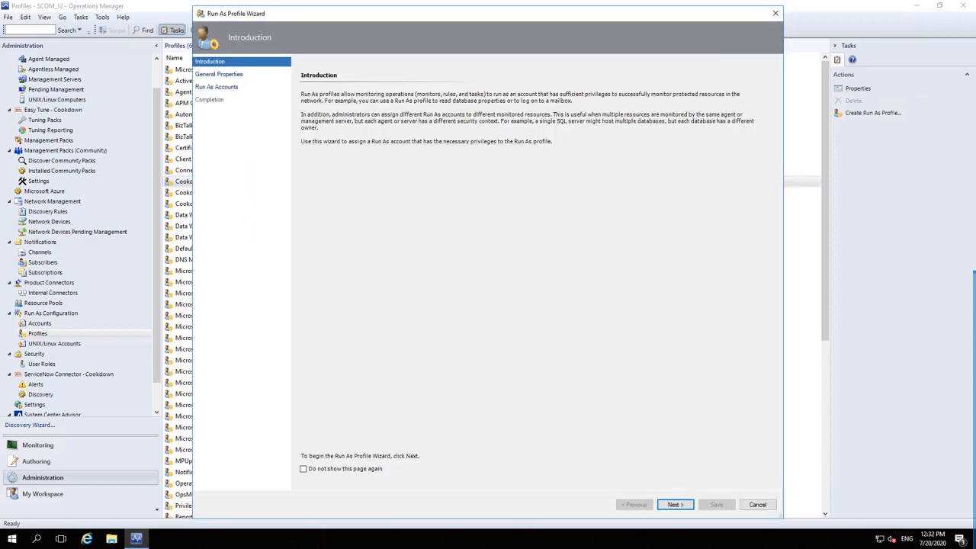
drag(533, 13, 736, 46)
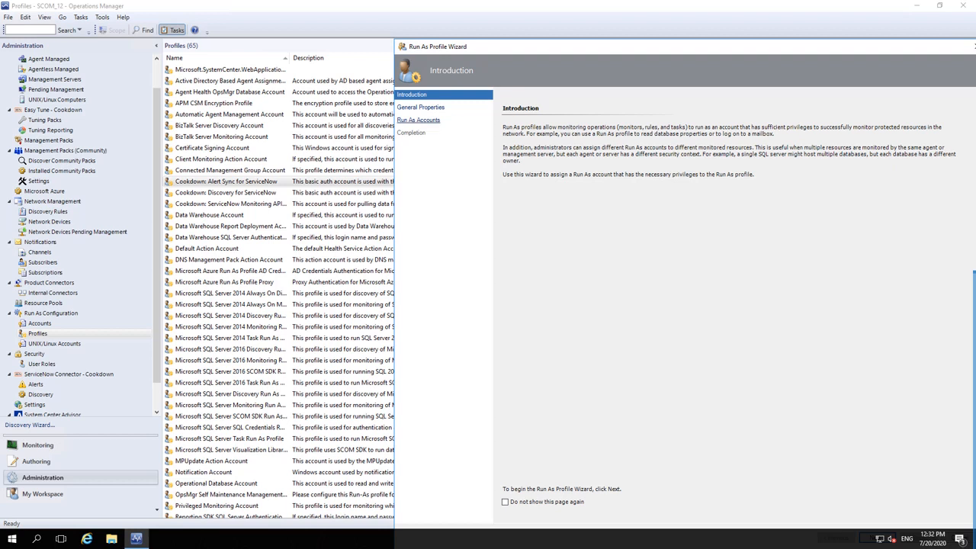
click(418, 121)
drag(488, 47, 294, 14)
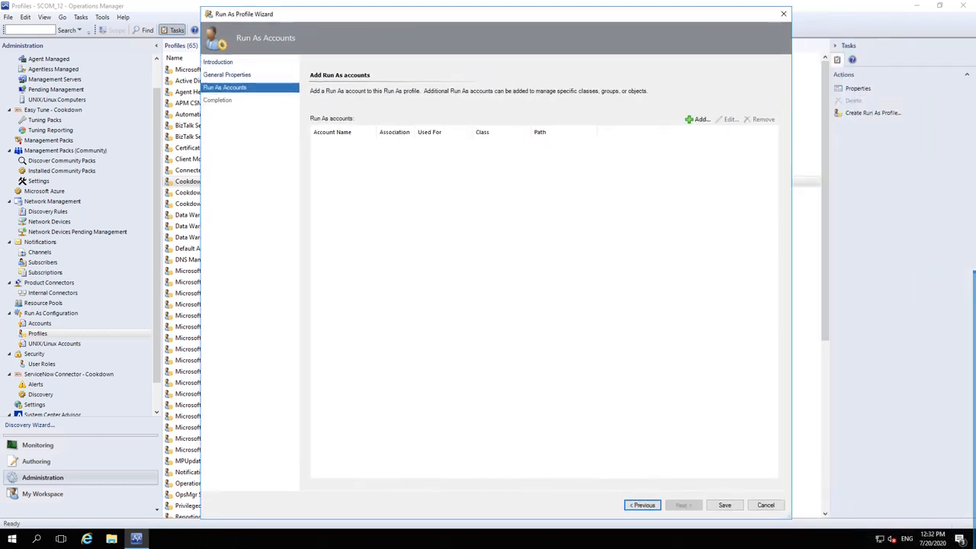
click(697, 119)
click(474, 244)
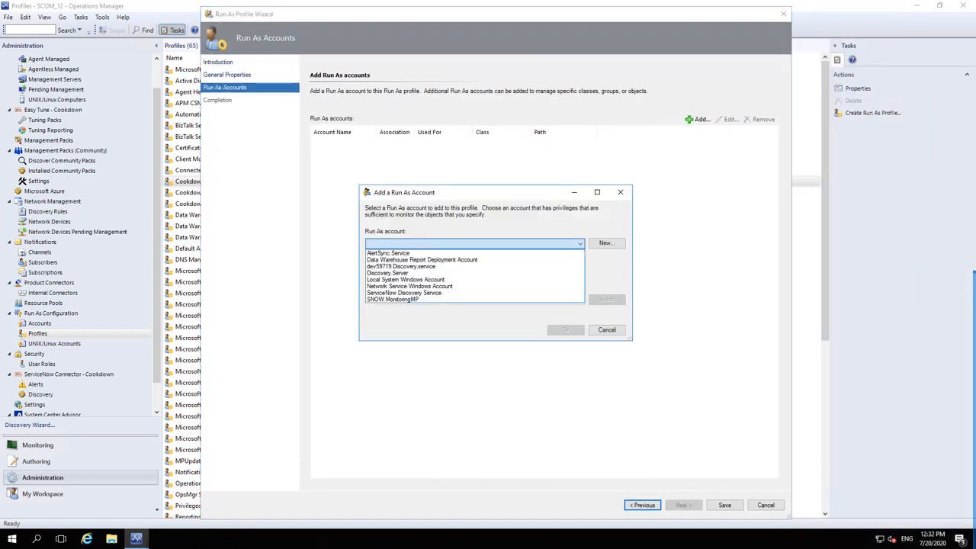
click(457, 252)
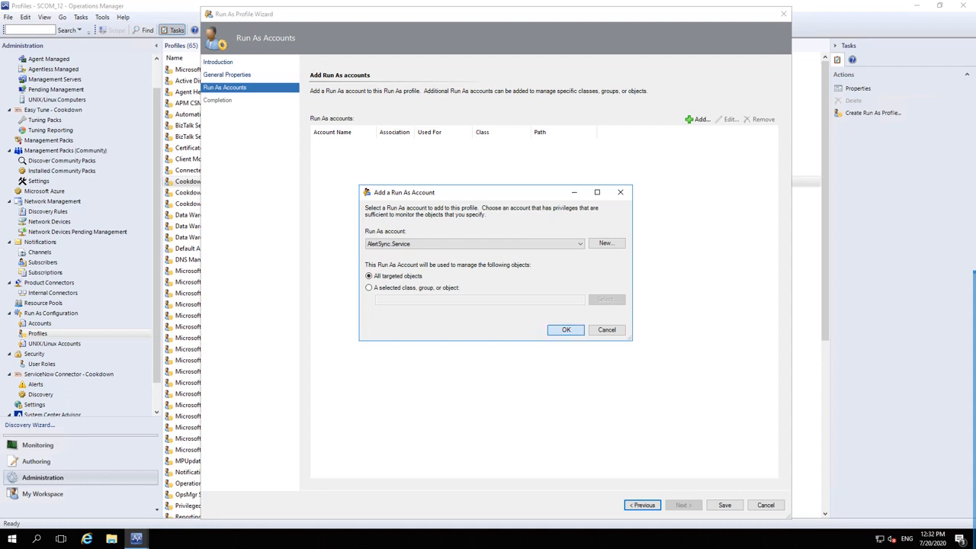
click(566, 330)
click(724, 505)
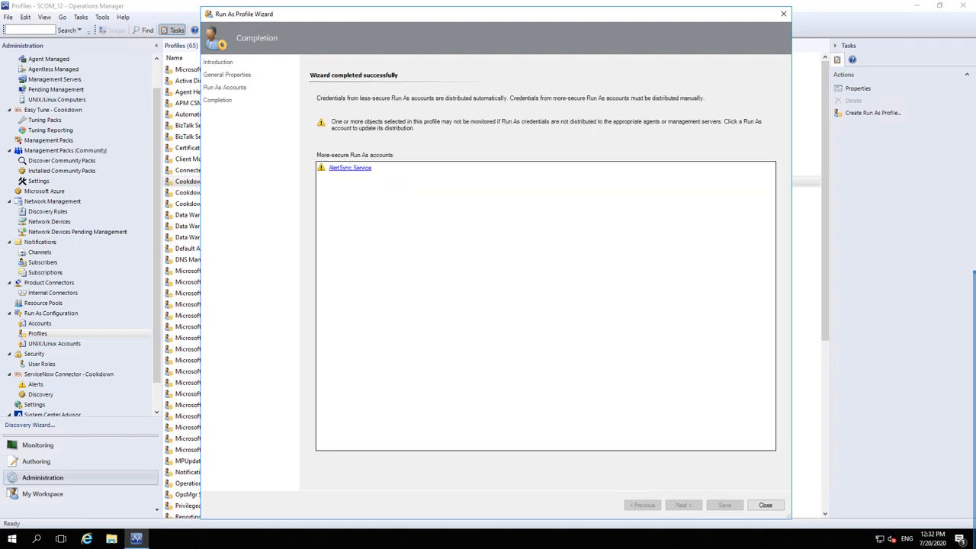
click(765, 504)
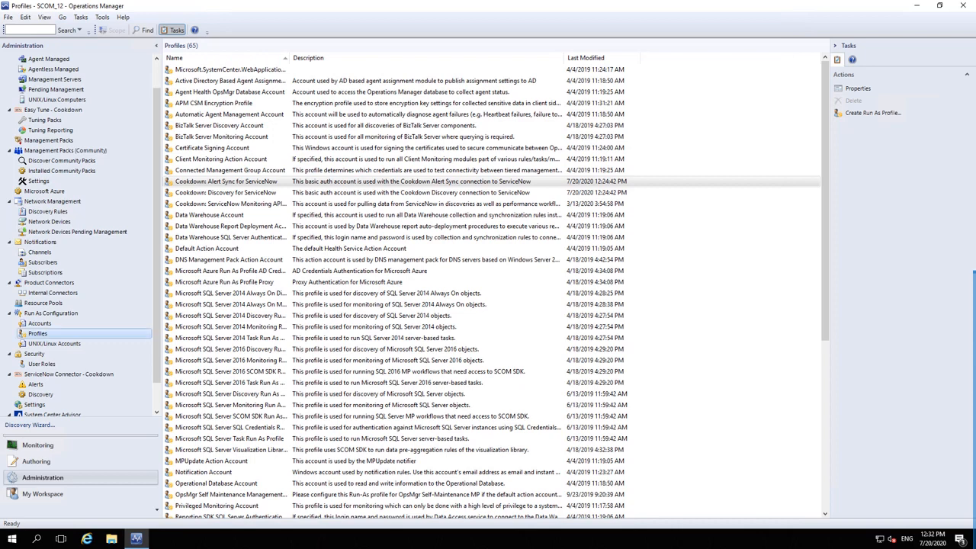
Step: Test the ServiceNow connection, then delete the misspelled AlertSyncConnector_partertest300 connector
click(36, 384)
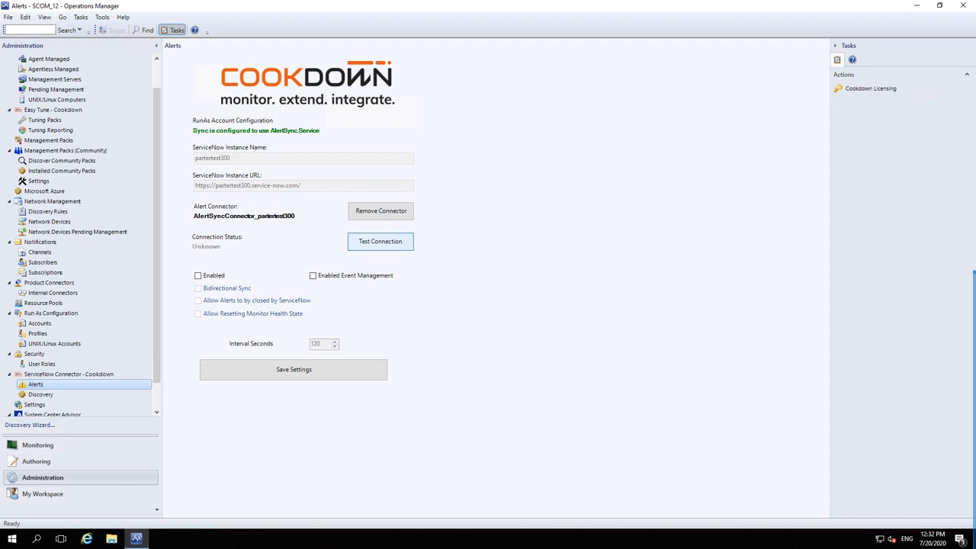
click(379, 241)
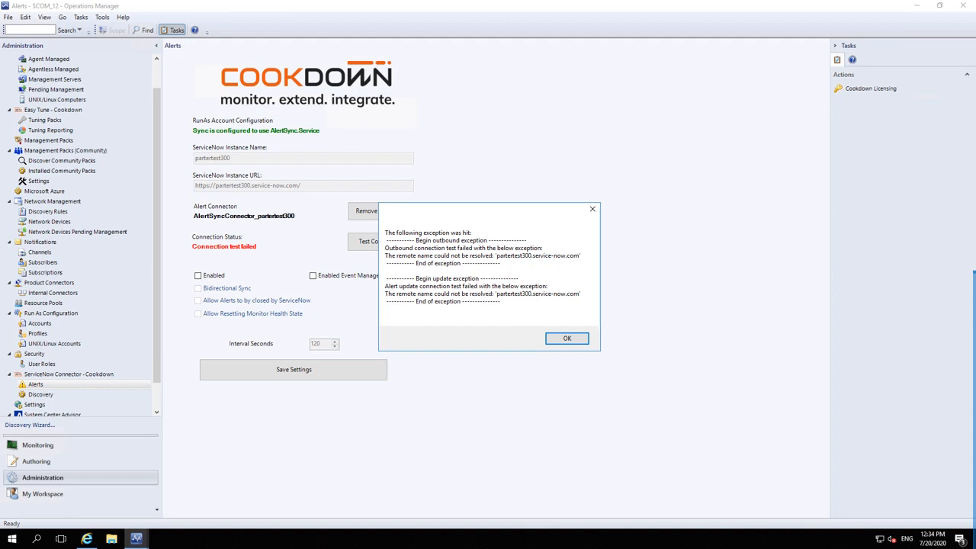
click(566, 337)
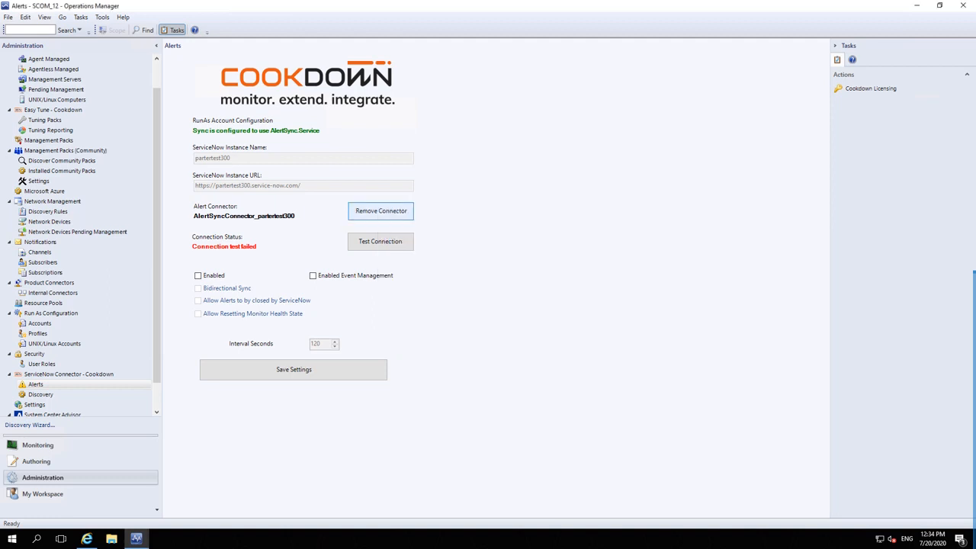
click(380, 211)
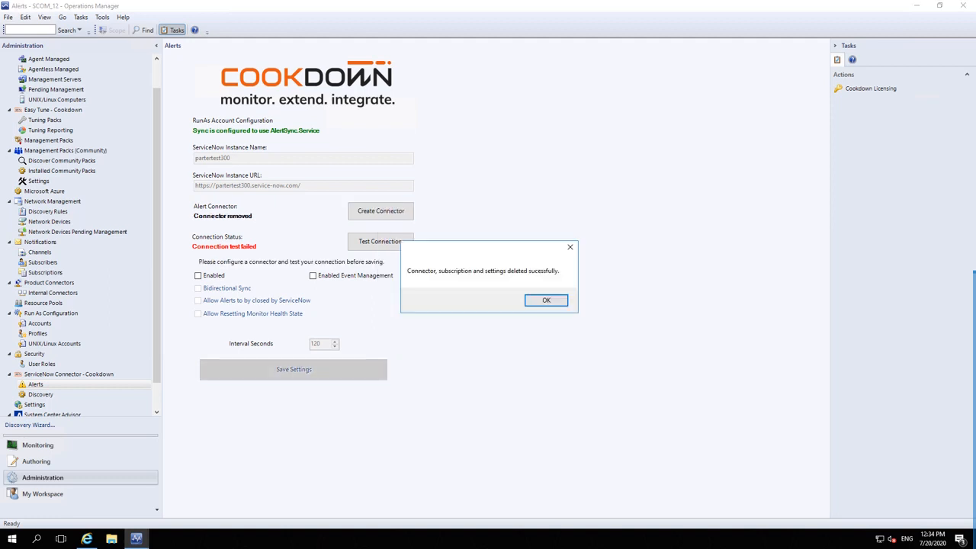
key(Return)
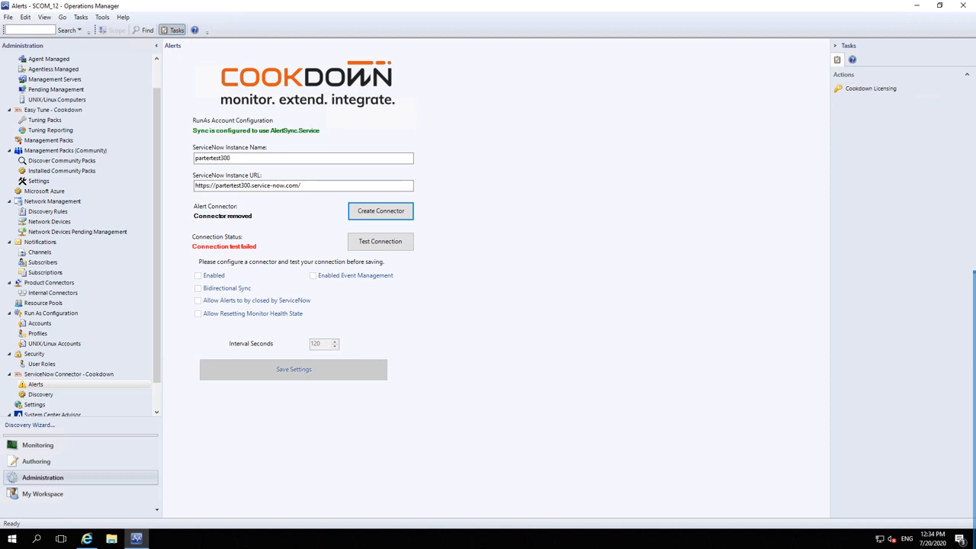
Step: Correct the ServiceNow instance name from partertest300 to partnertest300
double_click(227, 159)
click(234, 158)
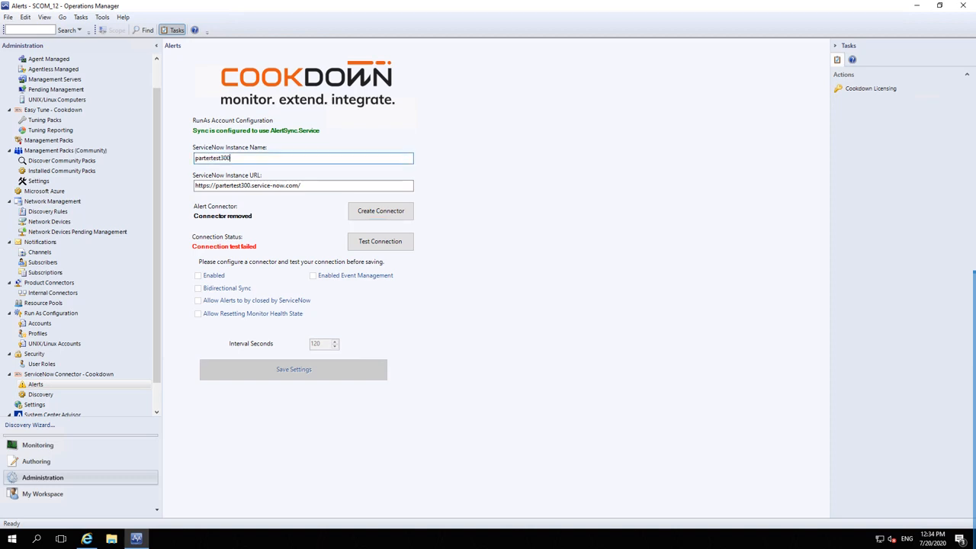
double_click(227, 159)
text(partnertest300)
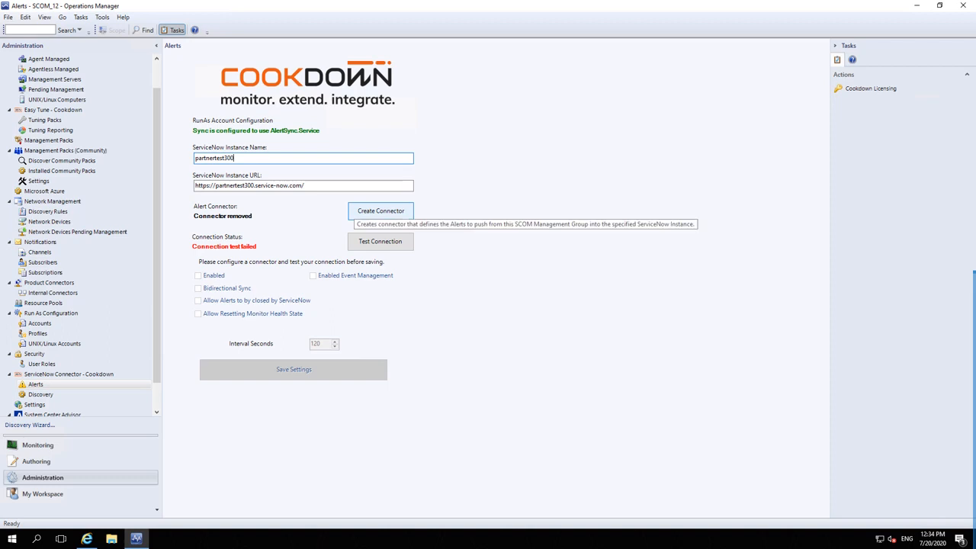
Step: Create the AlertSyncConnector_partnertest300 connector and acknowledge the empty-connector notice
click(380, 211)
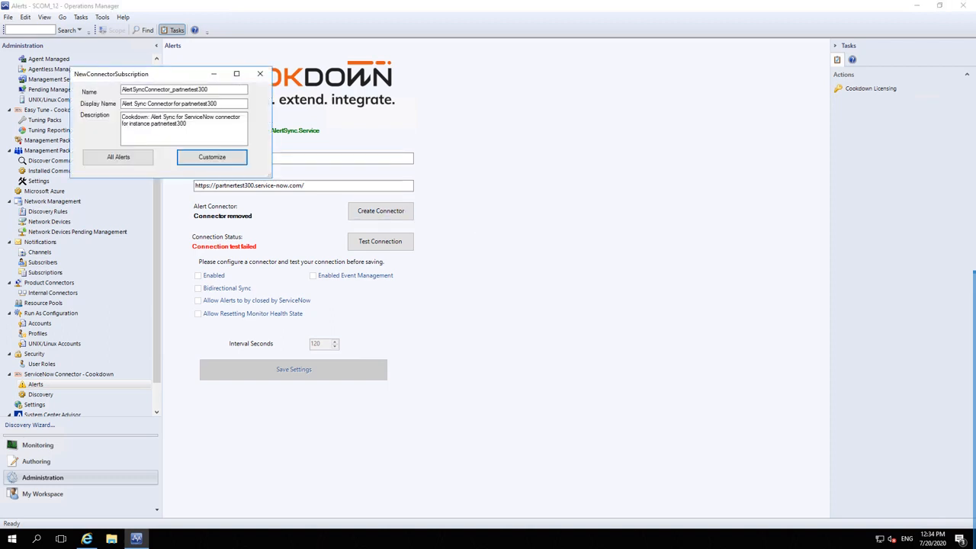
click(212, 157)
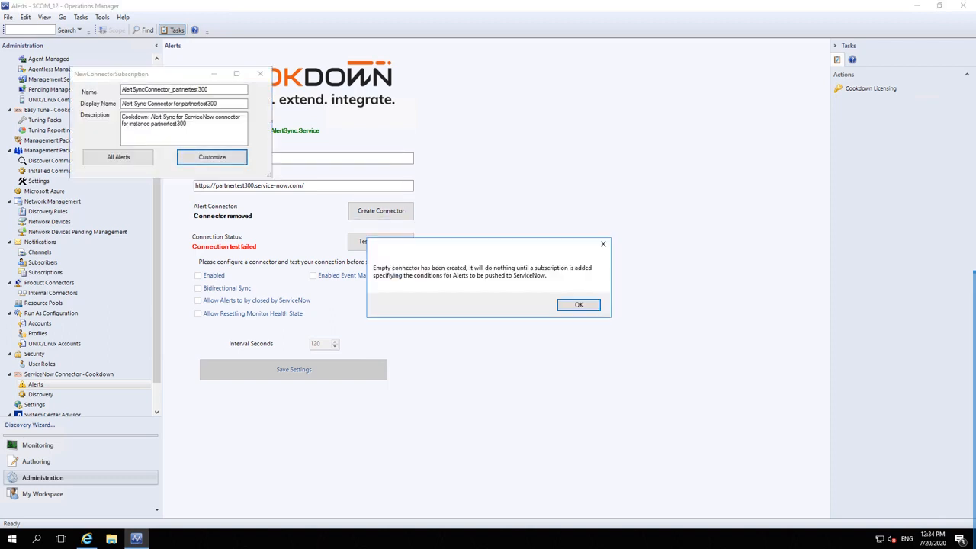
click(577, 305)
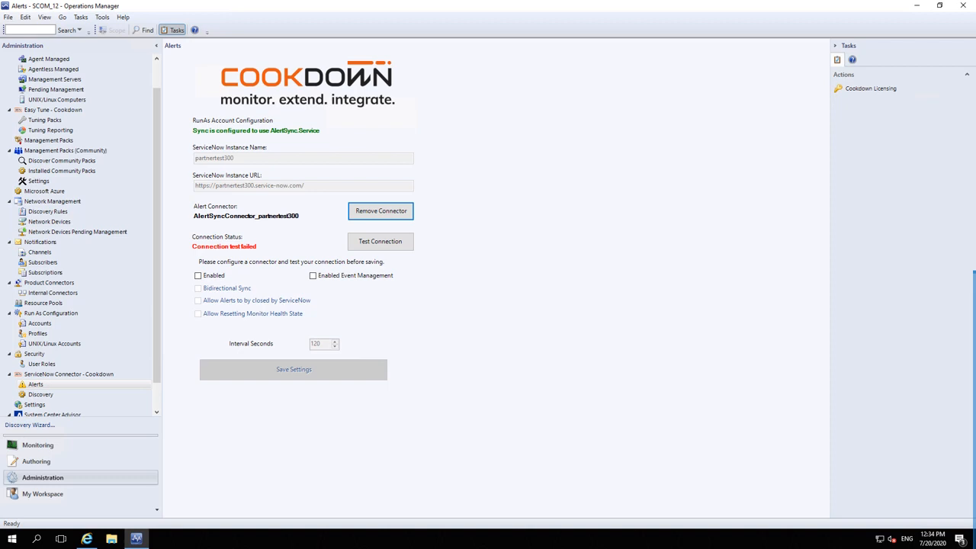
Step: Start a 'Raise incident' subscription on AlertSyncConnector_partnertest300, keeping all groups and targets
click(53, 293)
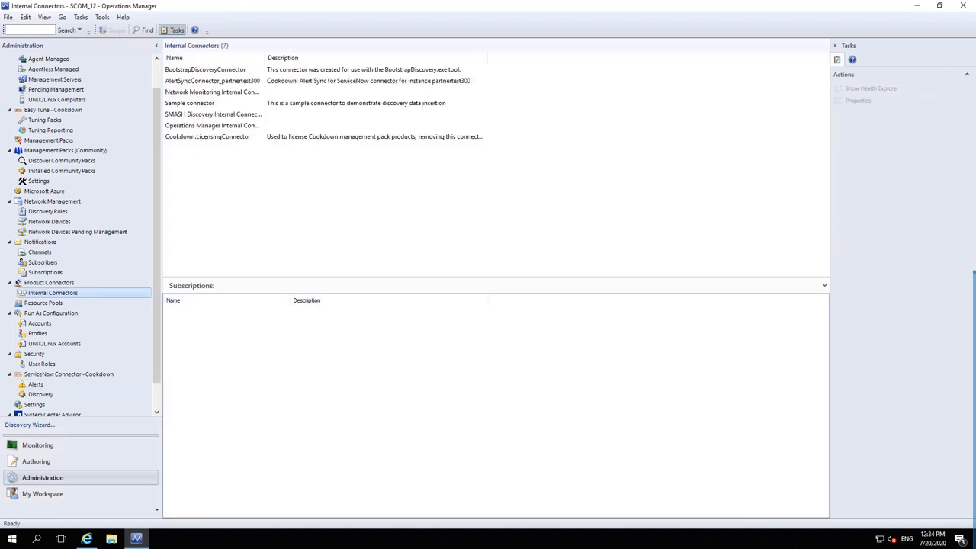
click(212, 81)
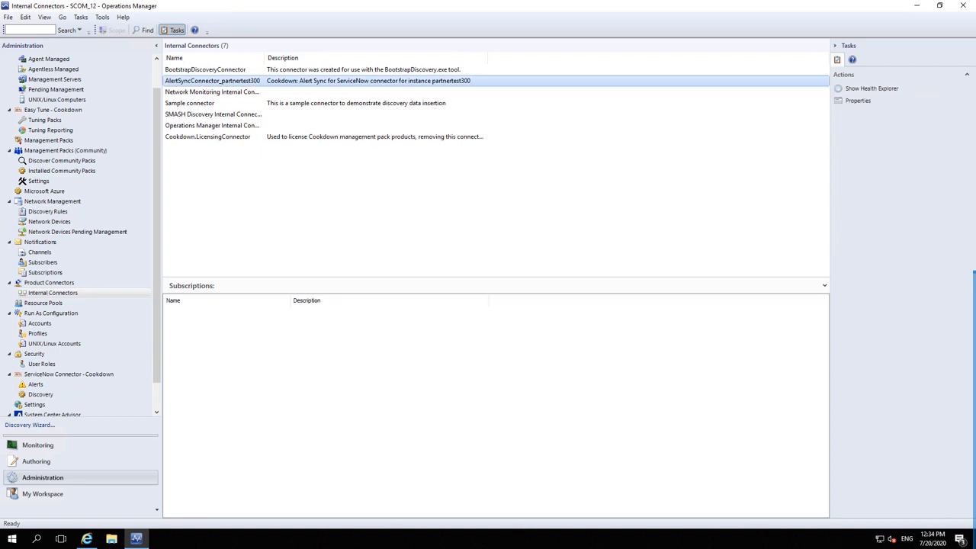
click(858, 100)
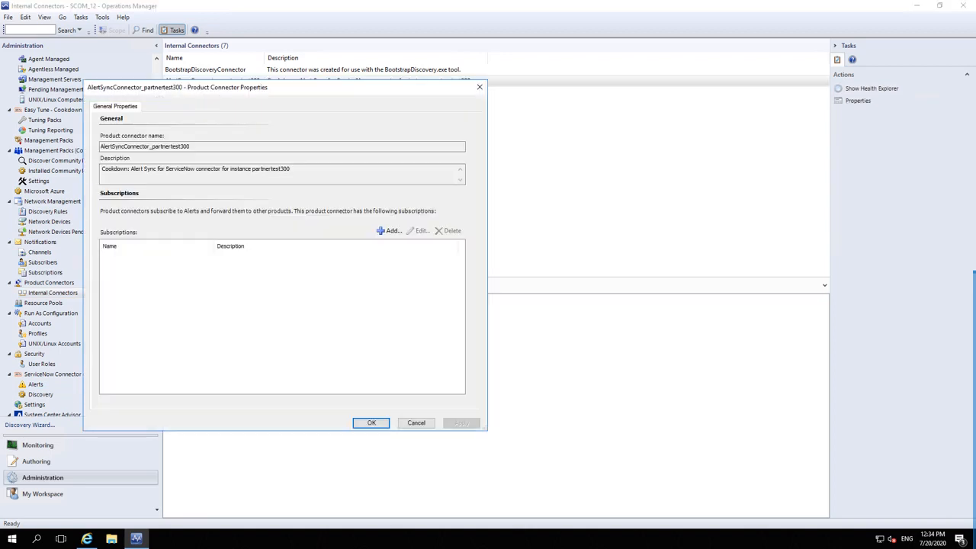
click(390, 230)
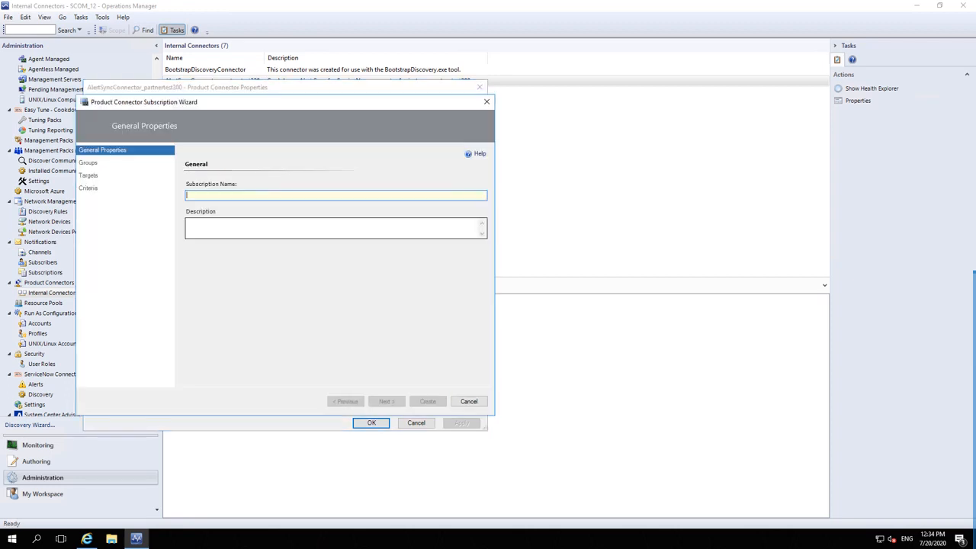
text(R)
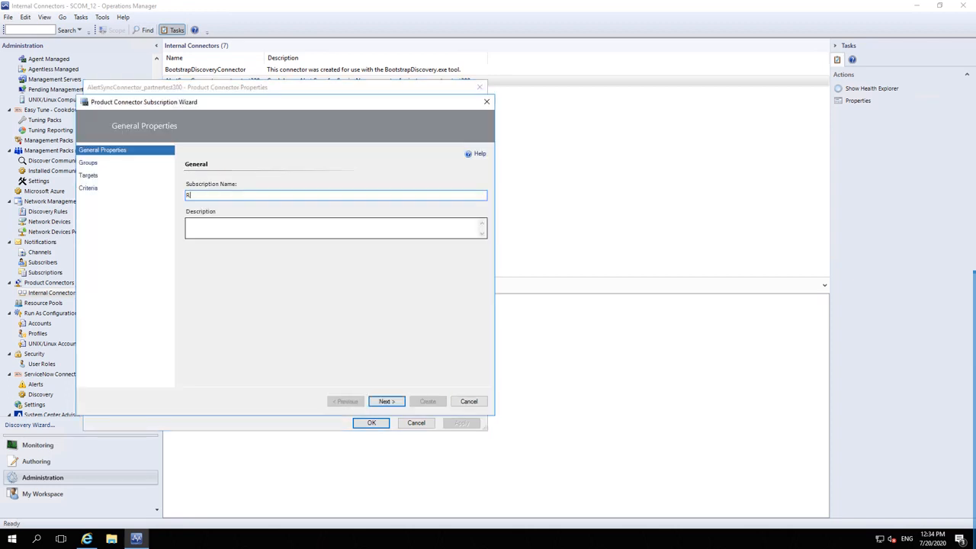
text(aise incident)
key(Return)
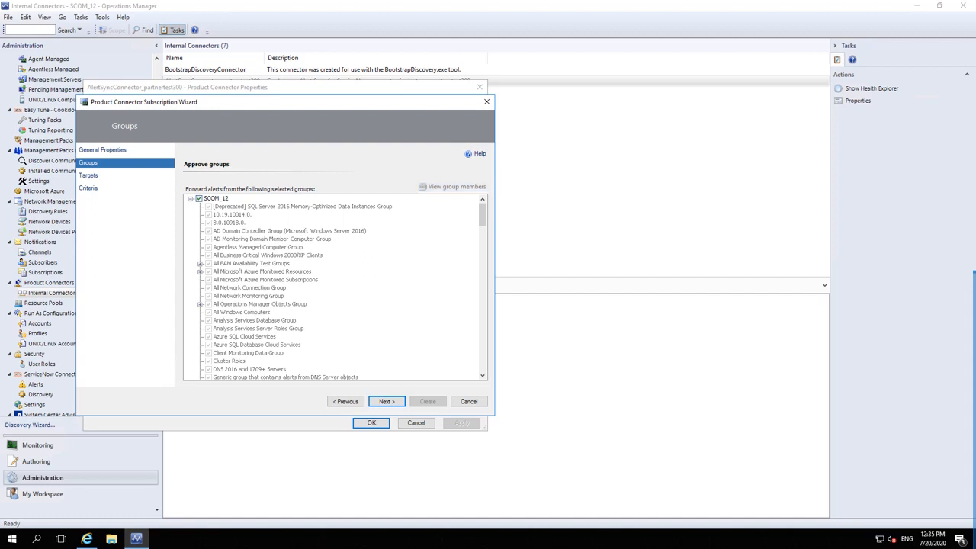
click(386, 402)
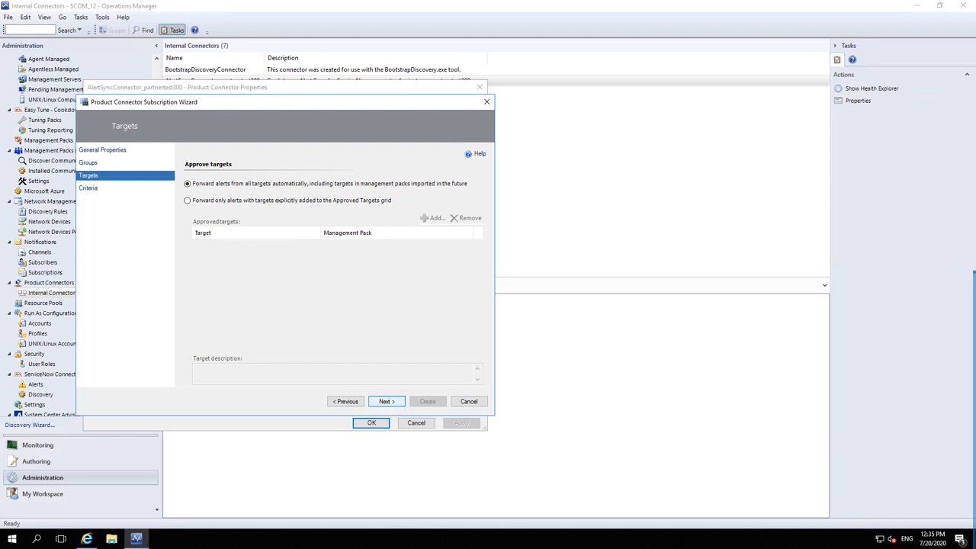
click(386, 401)
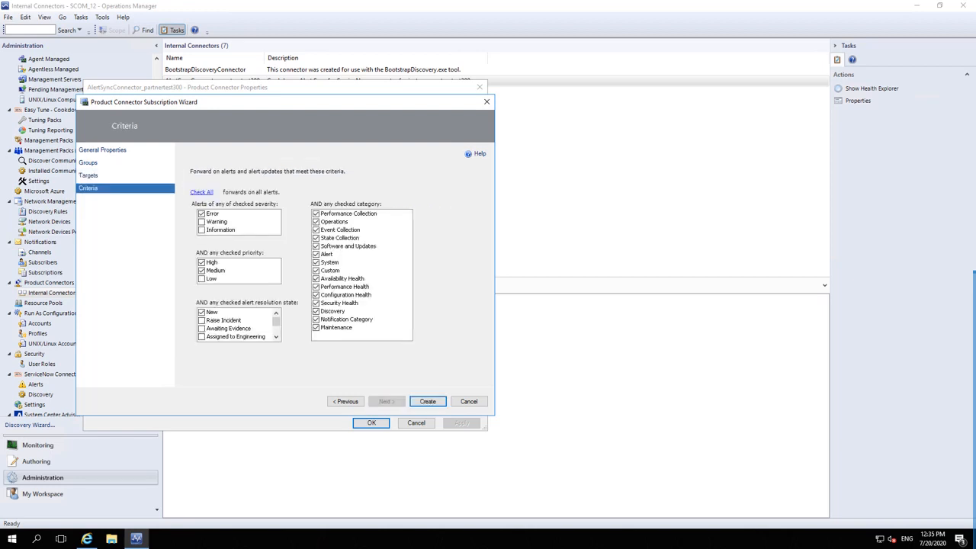
Step: Forward all severities and priorities but only the Raise Incident resolution state, and create the subscription
click(201, 192)
click(202, 312)
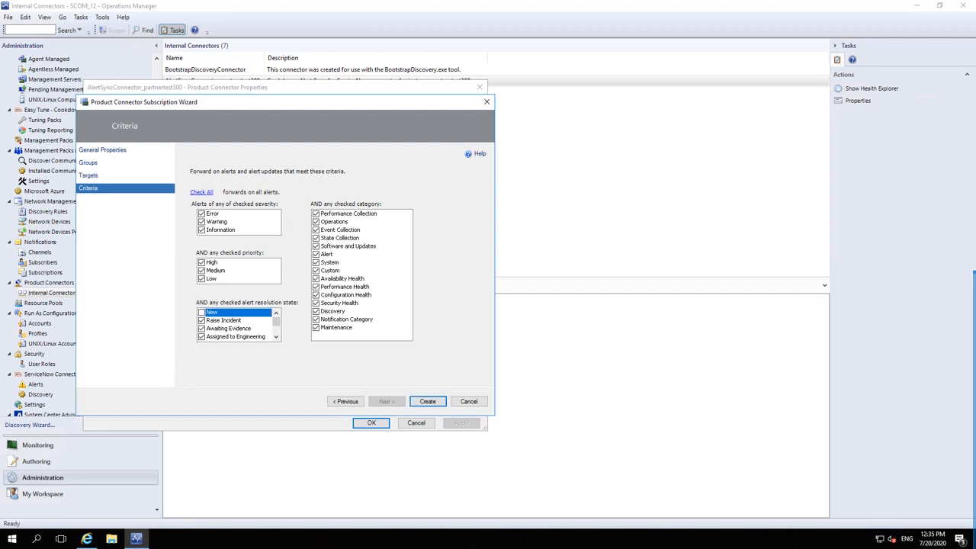
key(Down)
key(Down)
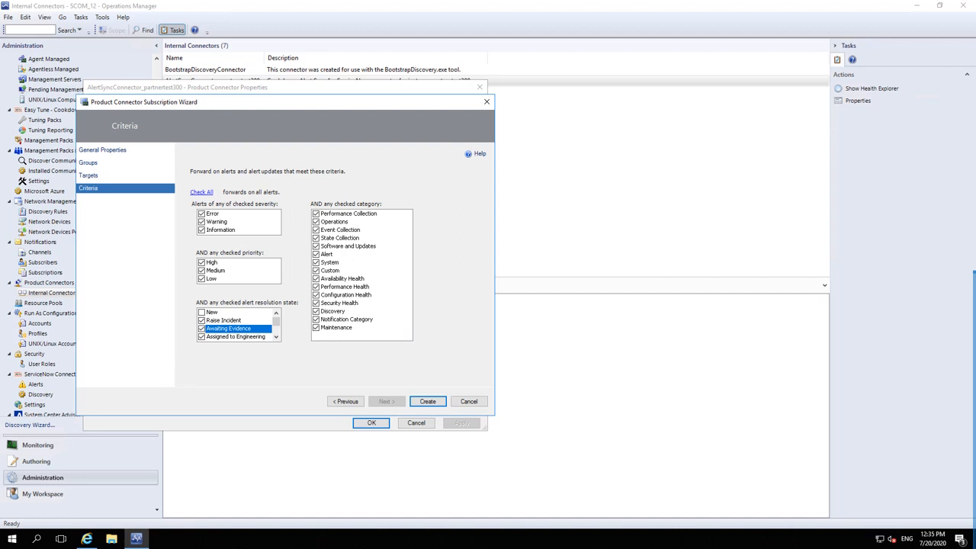
key(Down)
key(Down)
key(Down)
key(Down)
key(Down)
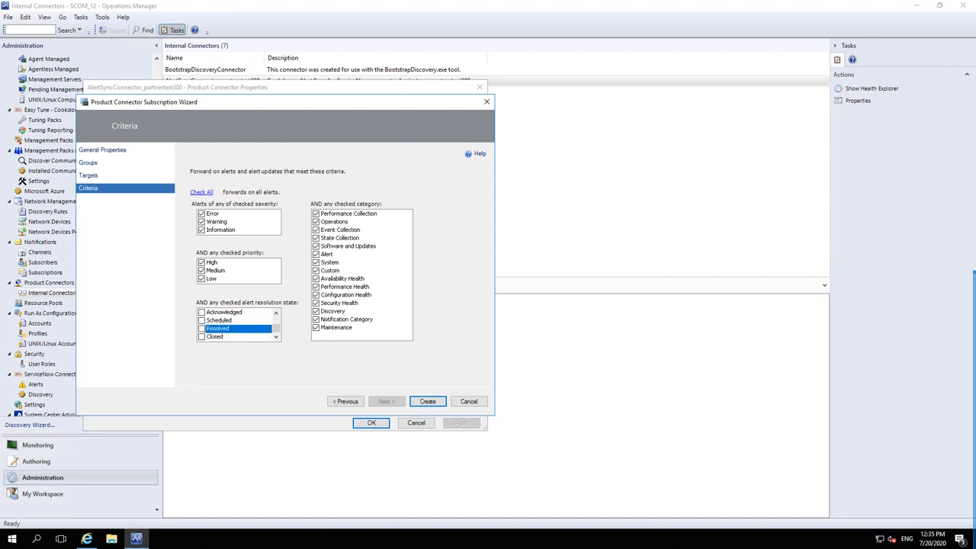
key(Home)
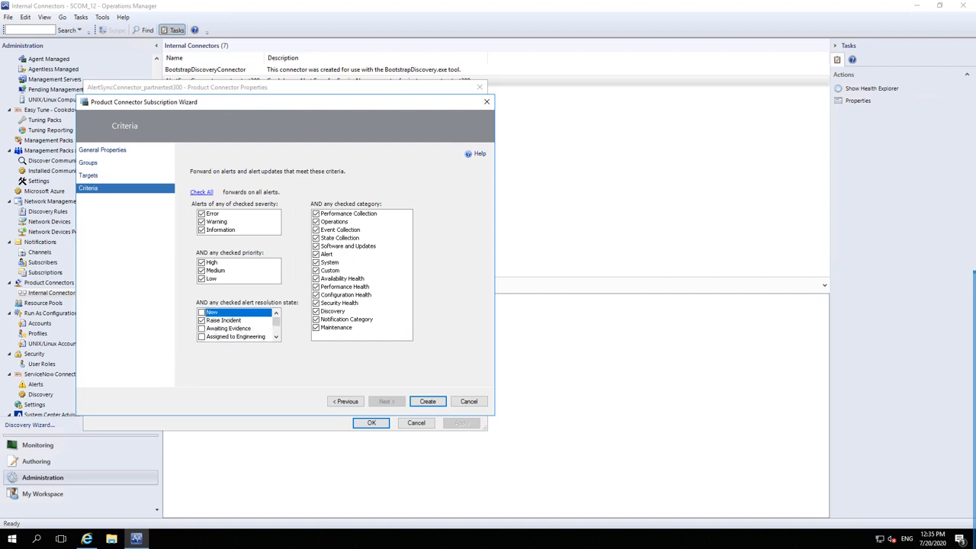
key(Return)
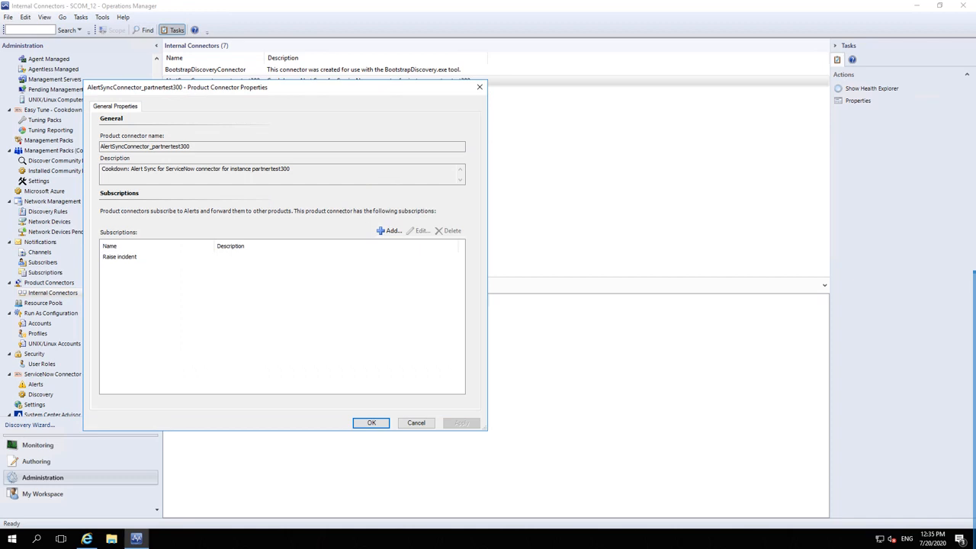
key(alt+Tab)
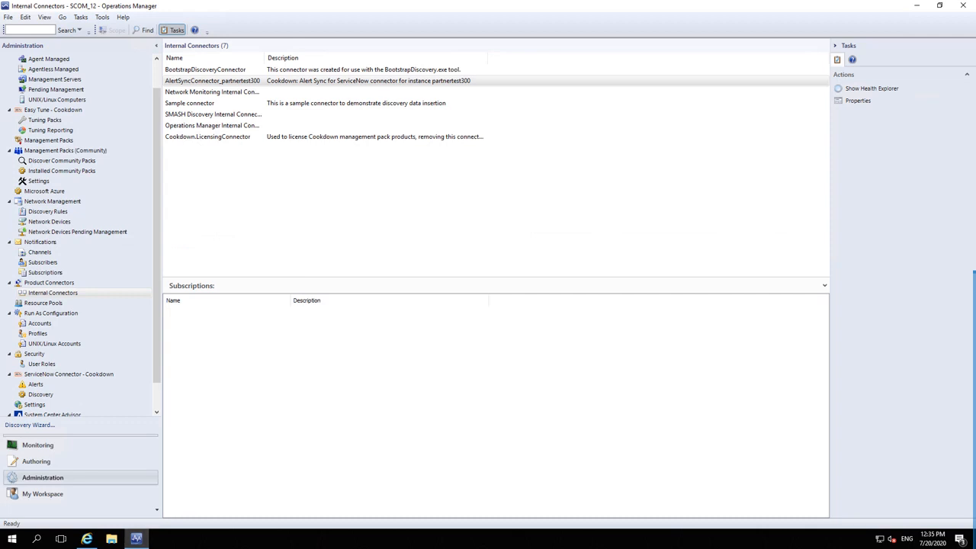
click(36, 384)
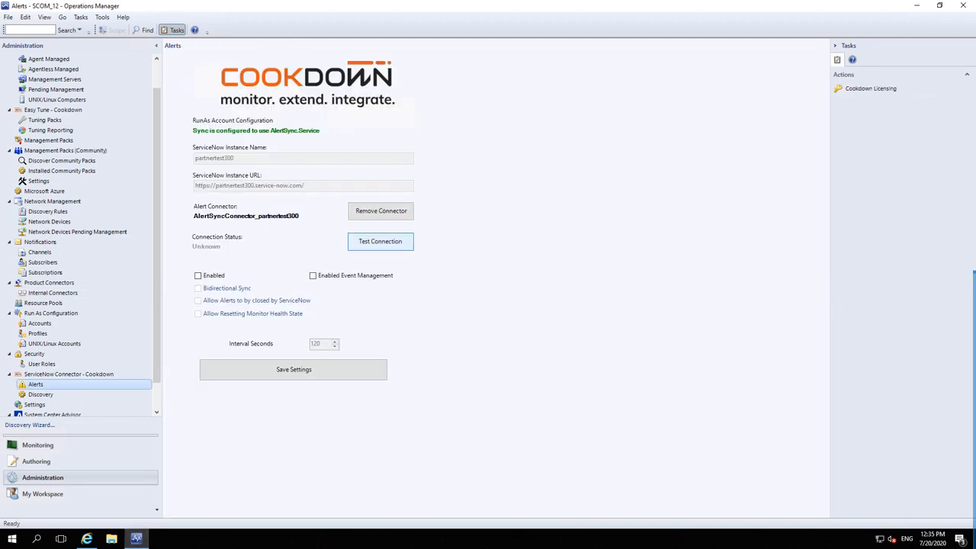
Step: Confirm the ServiceNow connection test succeeds, then enable sync, bidirectional sync and both Allow options
click(380, 241)
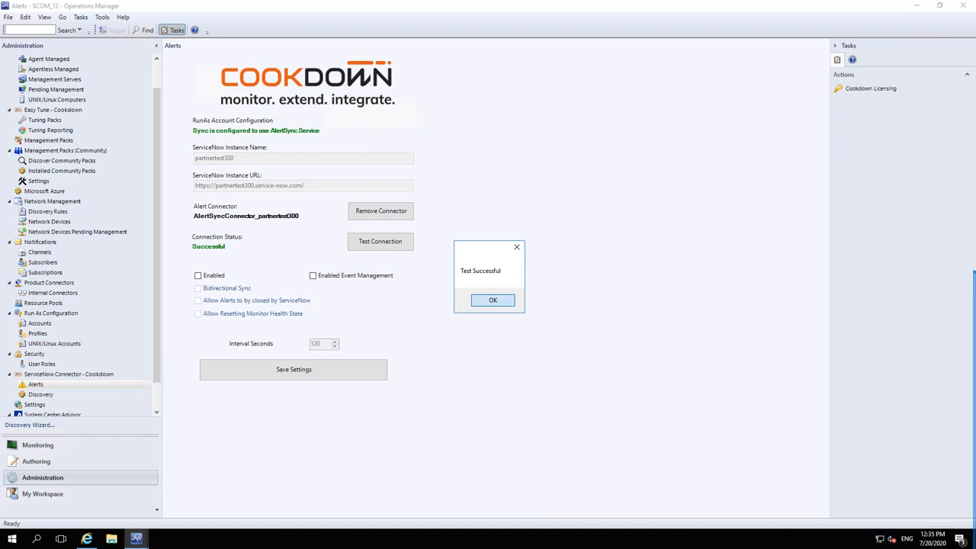
key(Return)
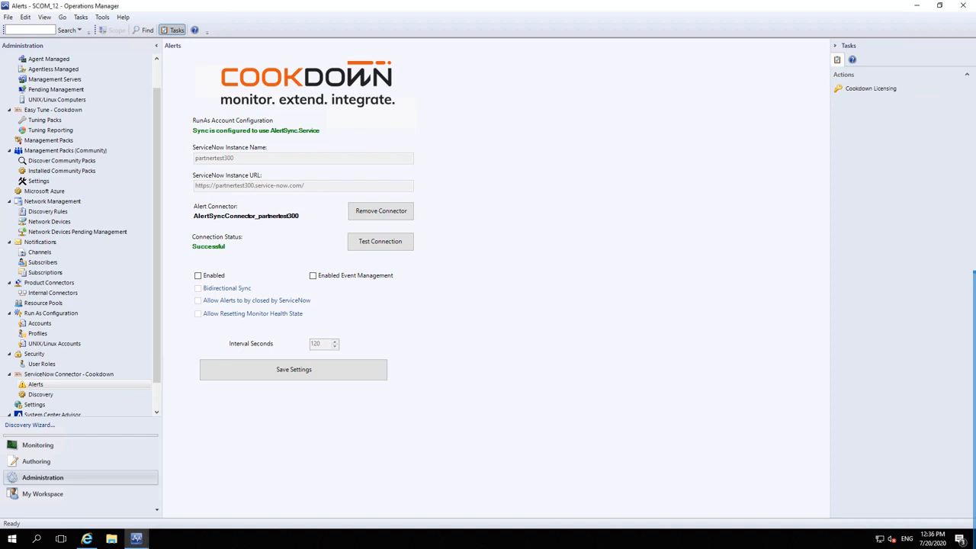
click(199, 276)
click(199, 289)
click(198, 301)
click(198, 313)
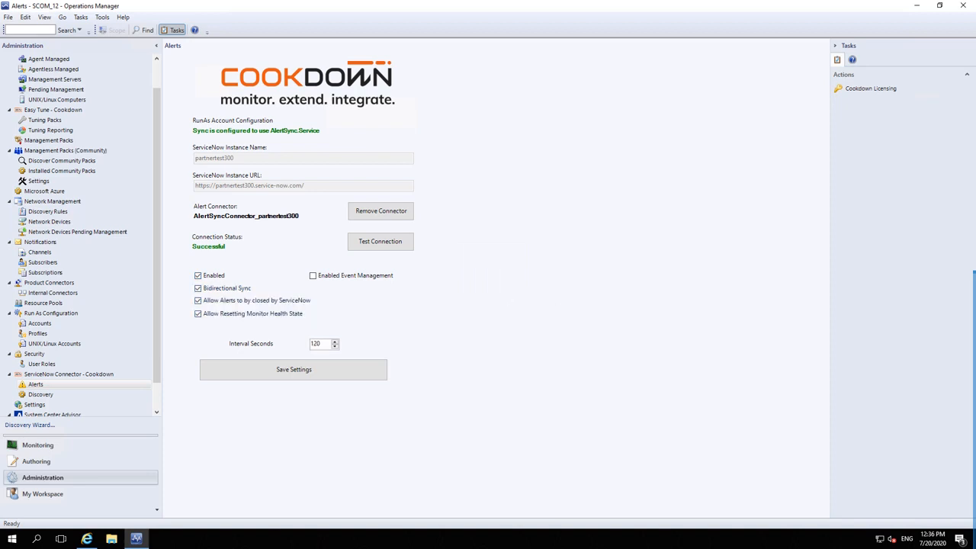
Step: Set the sync interval to 60 seconds, save the settings, and view Active Alerts
key(ctrl+a)
text(60)
click(293, 369)
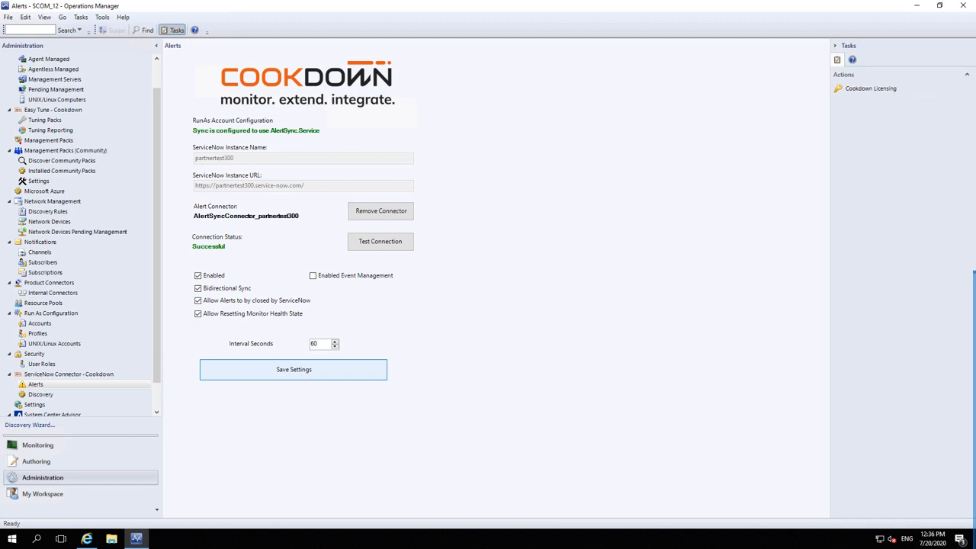
key(Return)
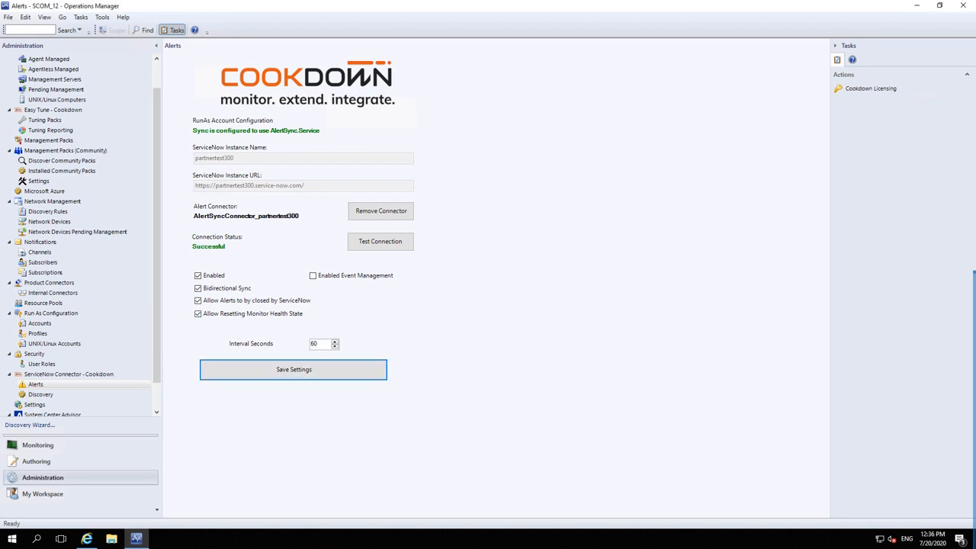
click(37, 444)
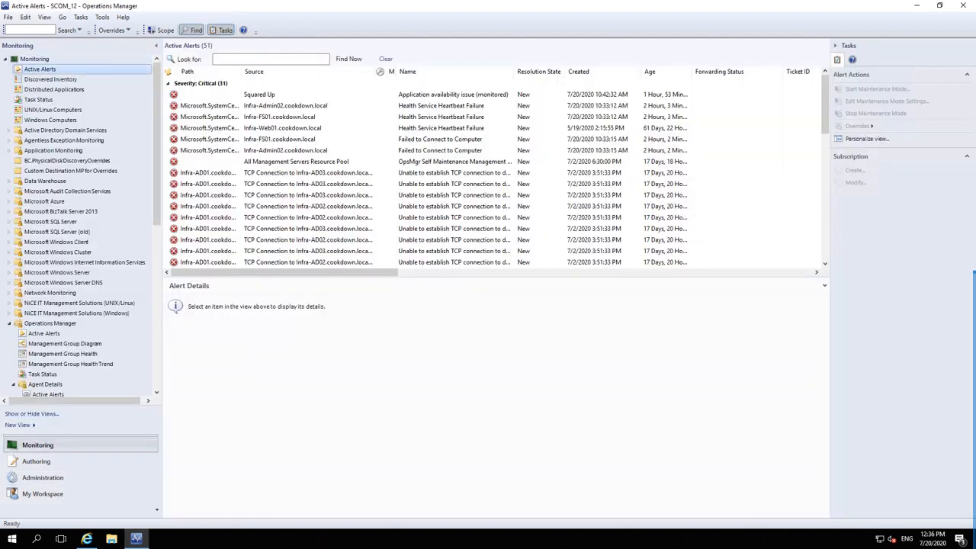
Step: Set the TCP Connection alert's resolution state to Raise Incident, then switch to ServiceNow's creation rules
right_click(309, 176)
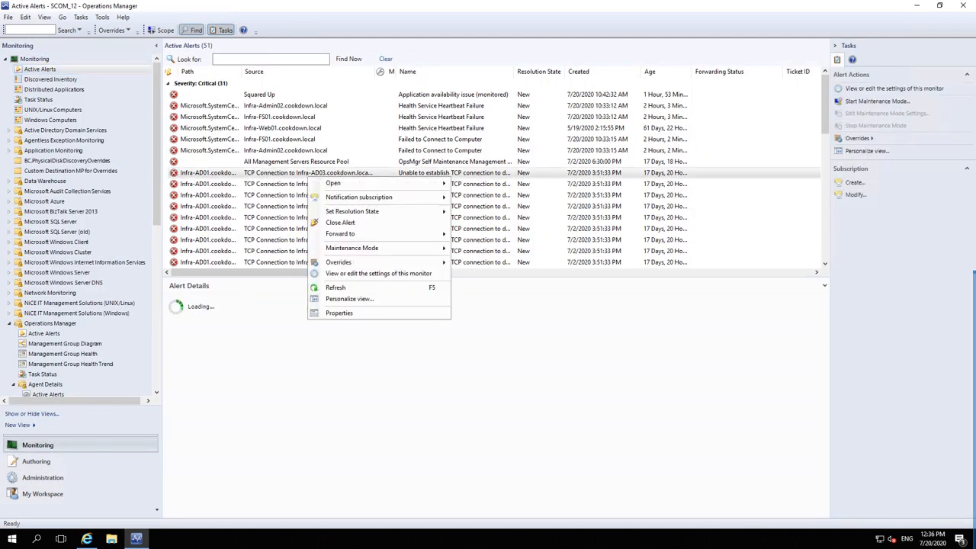
mouse_move(366, 211)
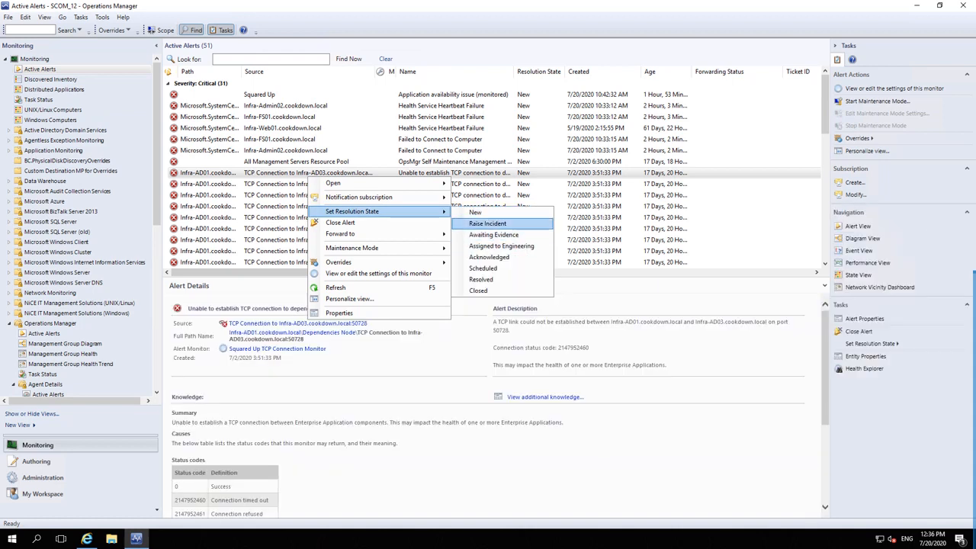
key(Return)
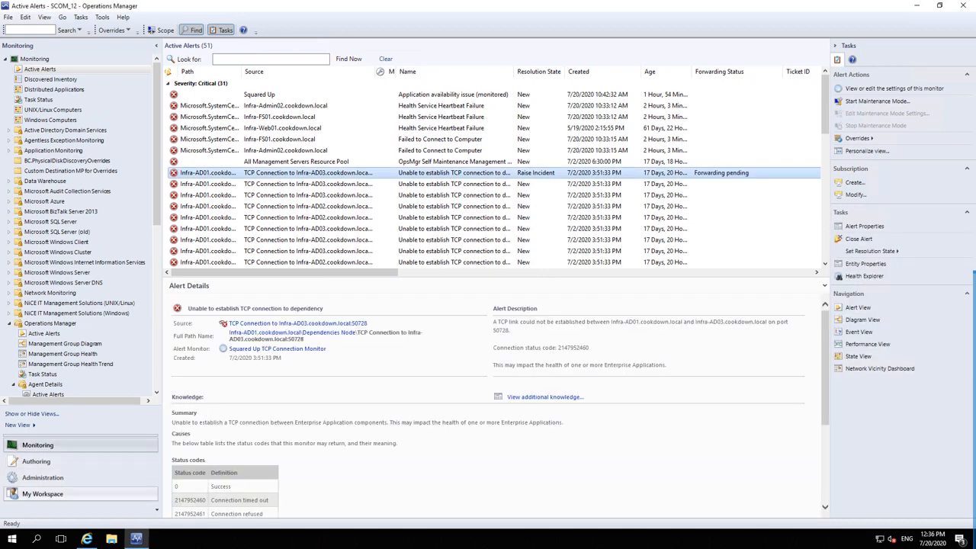
key(alt+Tab)
key(Tab)
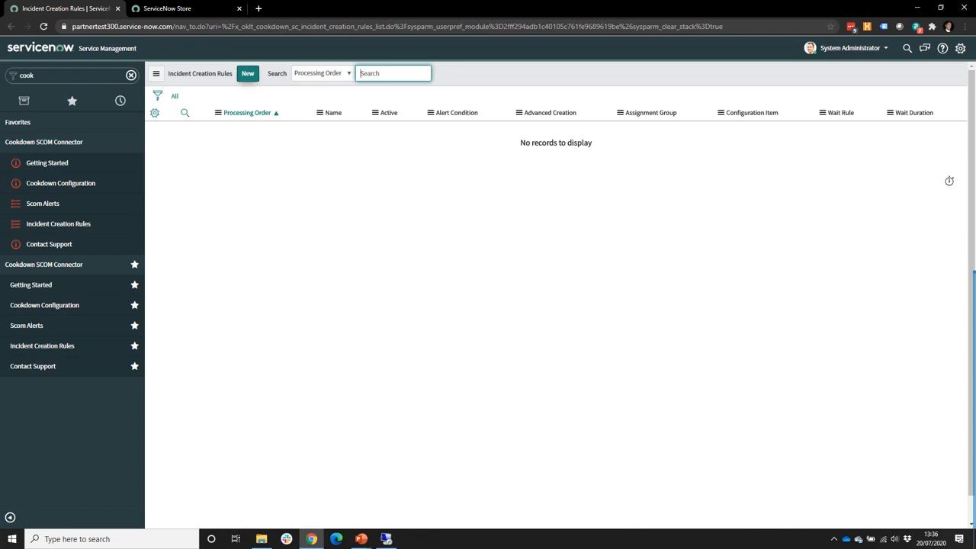
Step: Start a new creation rule named Wait Rule with a 1-minute wait duration
click(247, 73)
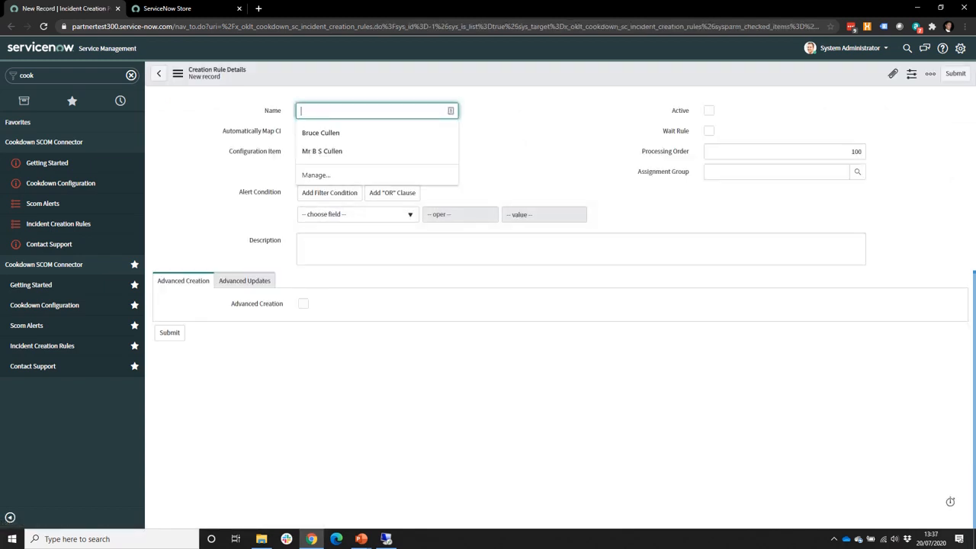
text(Wait Rule)
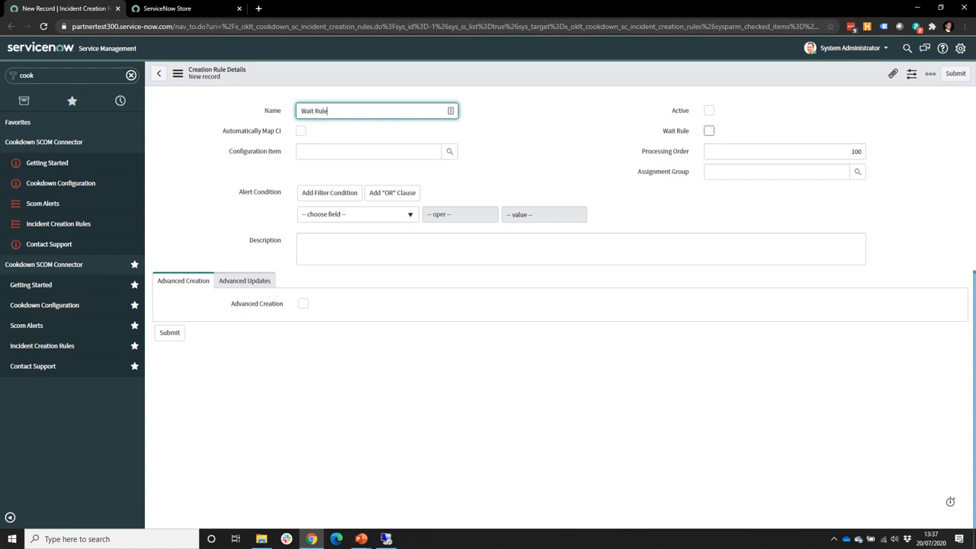
click(709, 131)
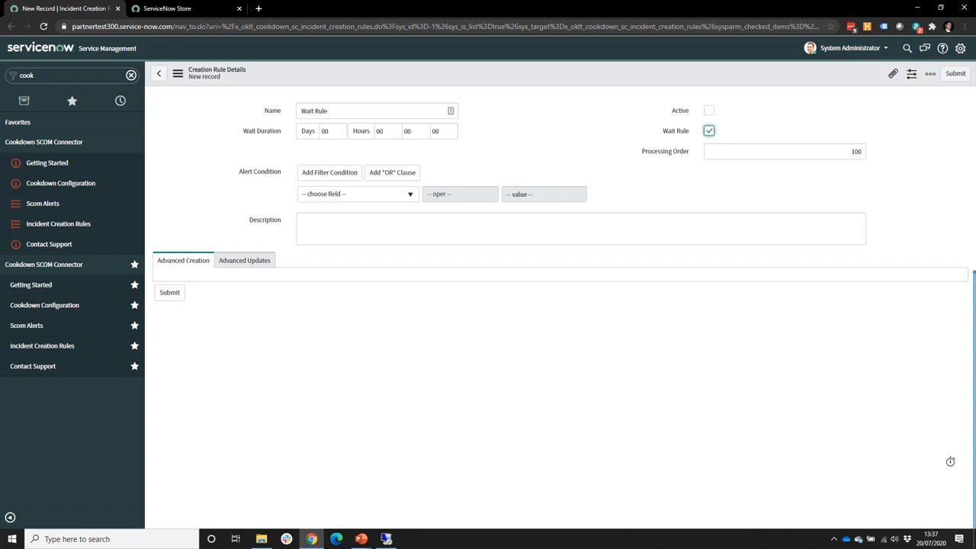
click(415, 131)
key(BackSpace)
text(1)
Step: Add the condition Alert Id is not empty and submit the Wait Rule
click(357, 195)
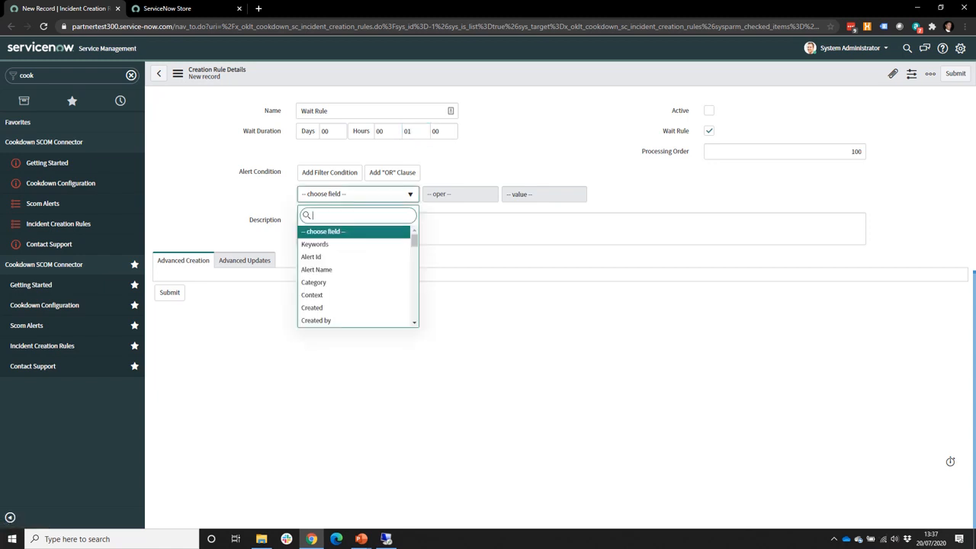
click(311, 257)
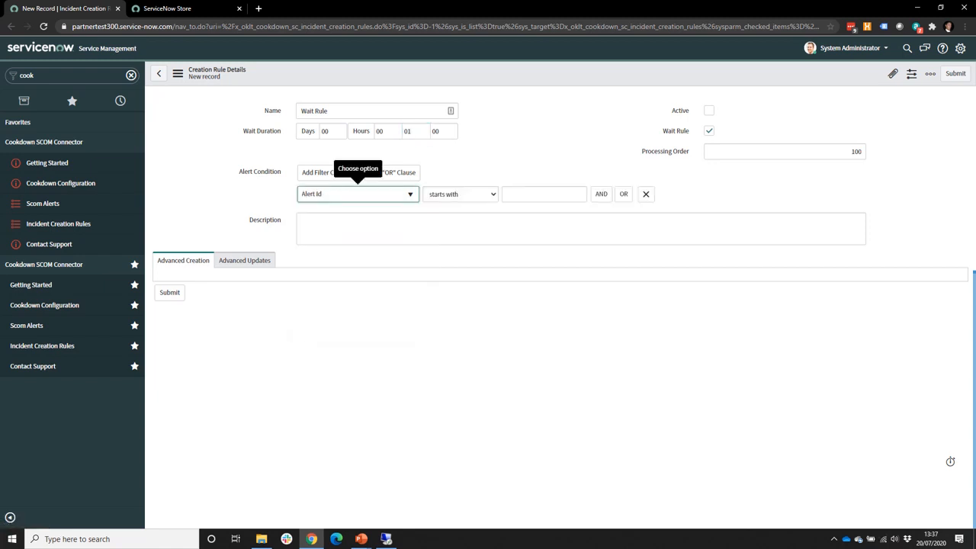
click(460, 195)
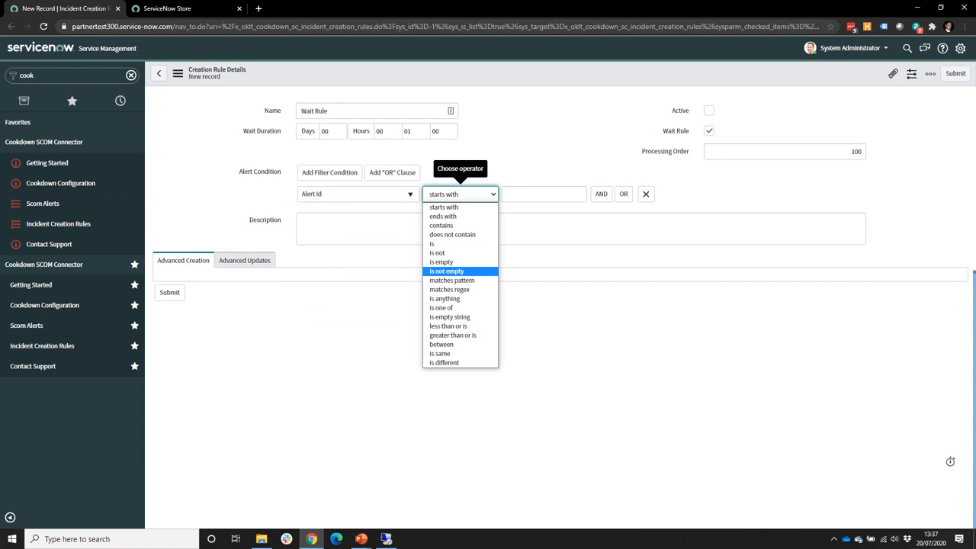
click(446, 271)
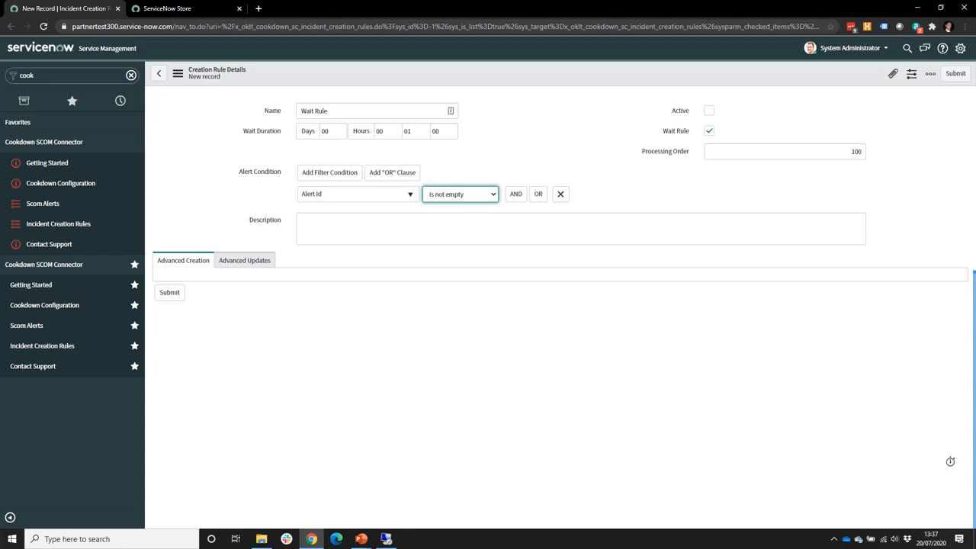
click(169, 295)
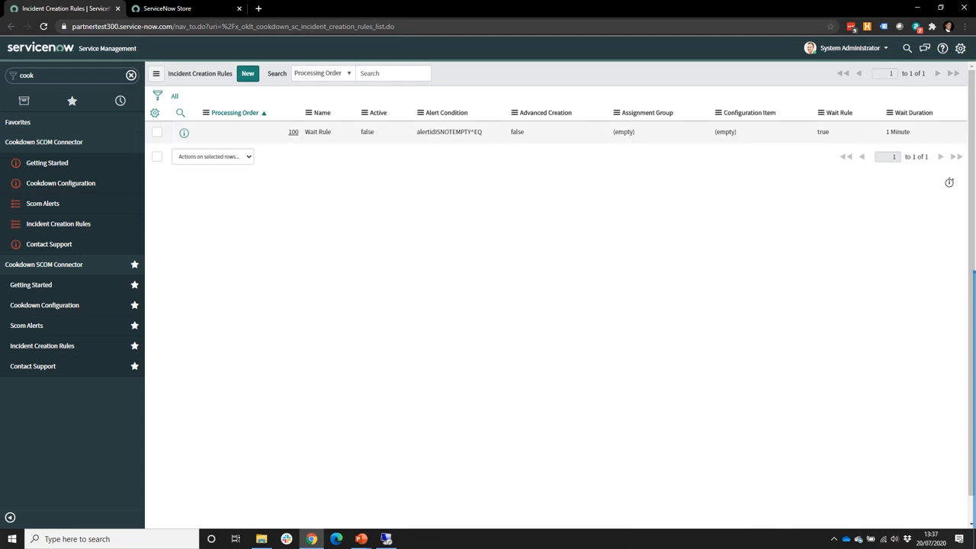
Step: Open the Wait Rule, then start an active 'Always Raise Incident' rule with processing order 200
click(292, 132)
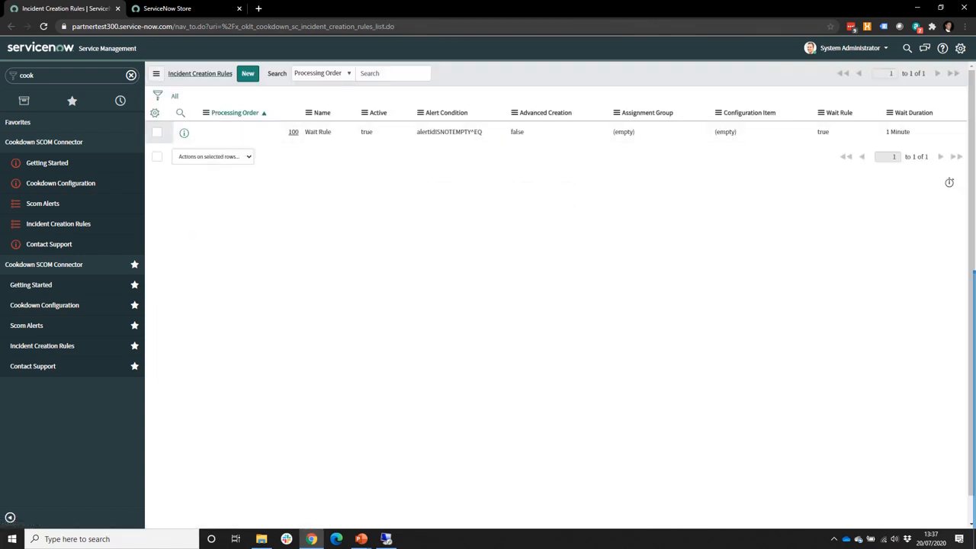
click(248, 73)
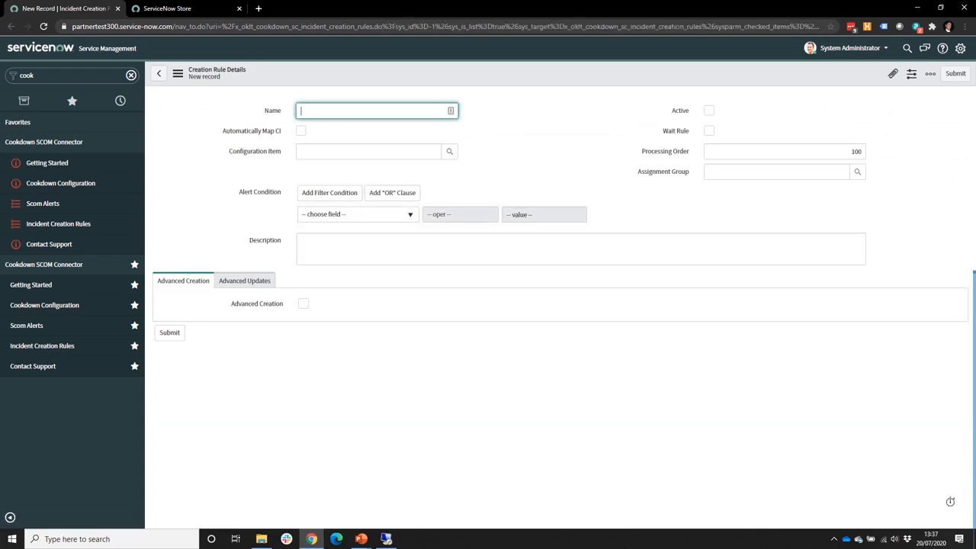
text(Always Raise Incident)
click(708, 110)
click(851, 152)
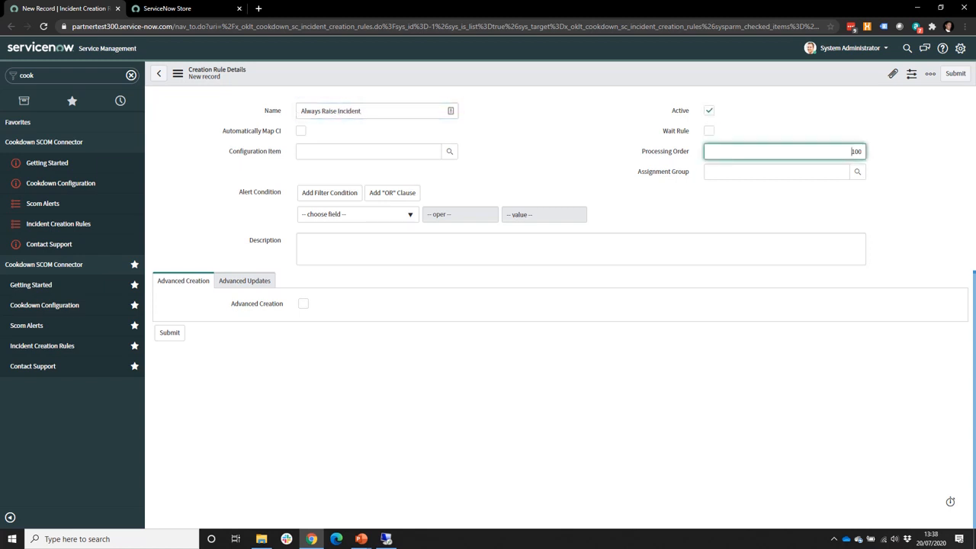
text(20)
key(BackSpace)
Step: Set *BETH-IBM as the fixed configuration item with automatic CI mapping turned off
click(302, 131)
click(302, 131)
click(301, 131)
click(301, 131)
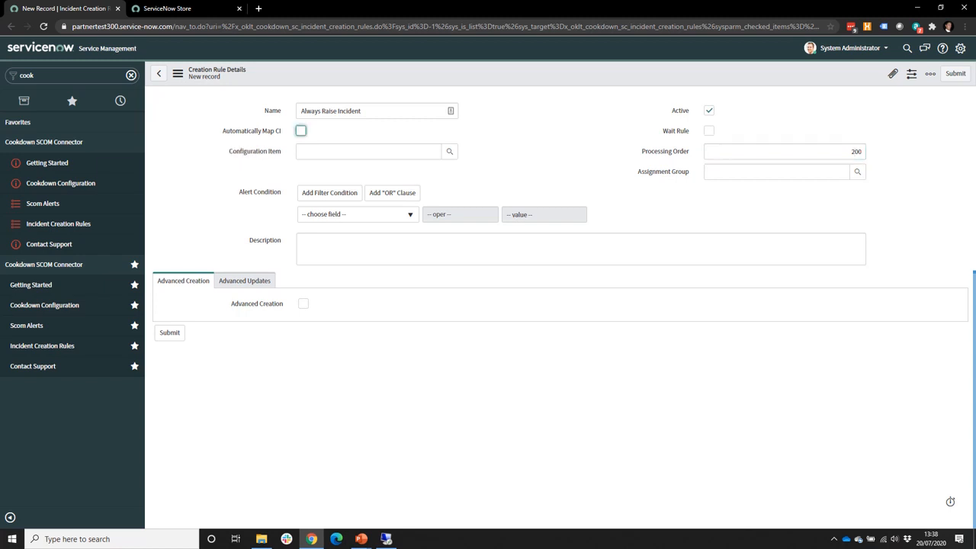
click(301, 131)
click(449, 151)
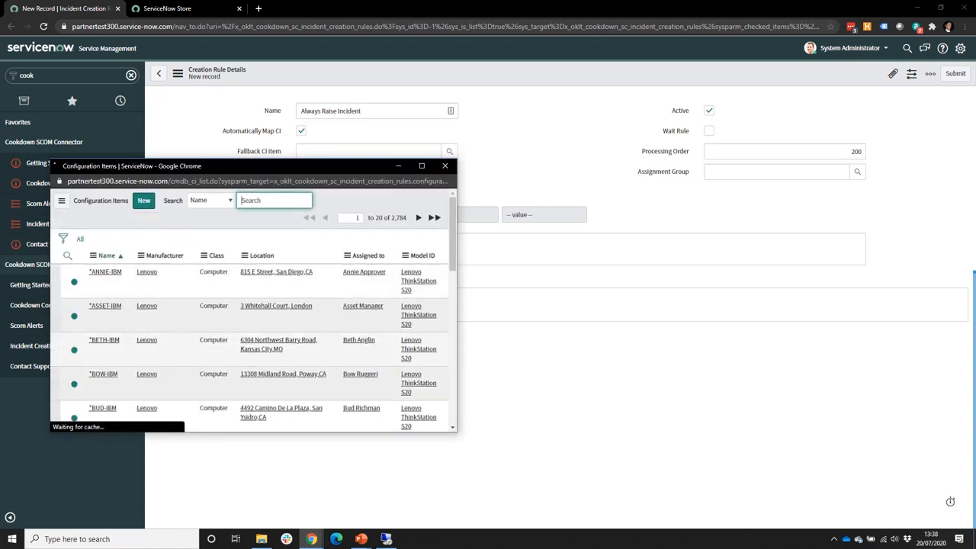
click(103, 339)
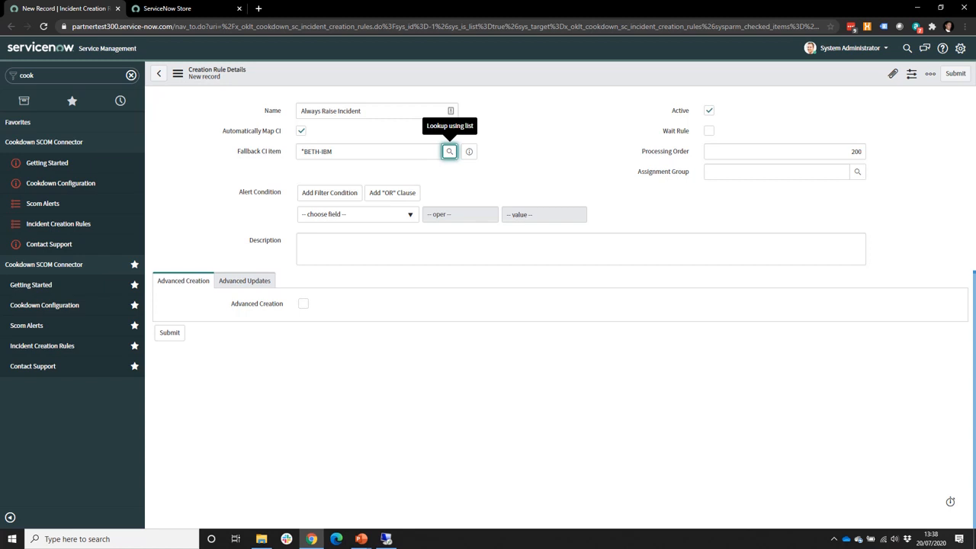
click(302, 131)
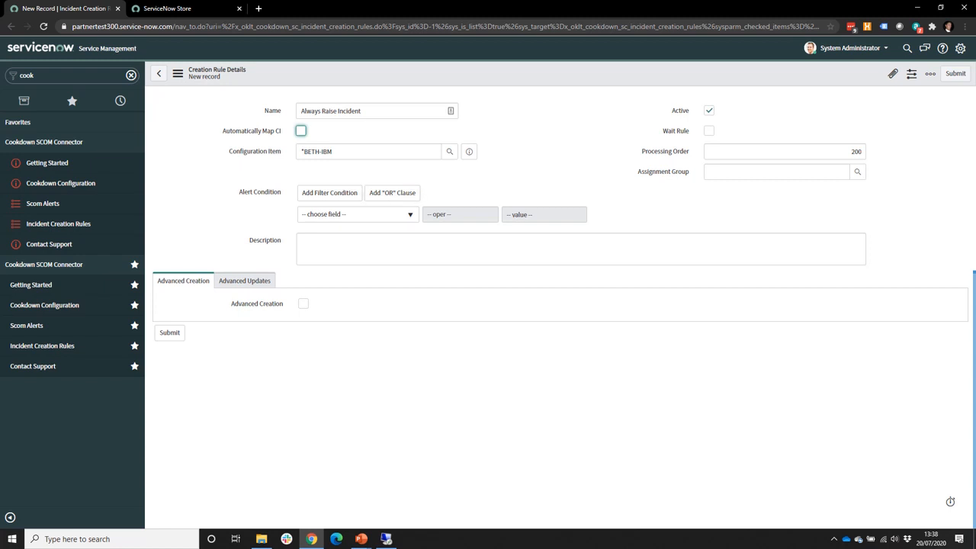
click(357, 214)
Step: Add the condition Alert Id is not empty, plus a second AND condition row
text(alert)
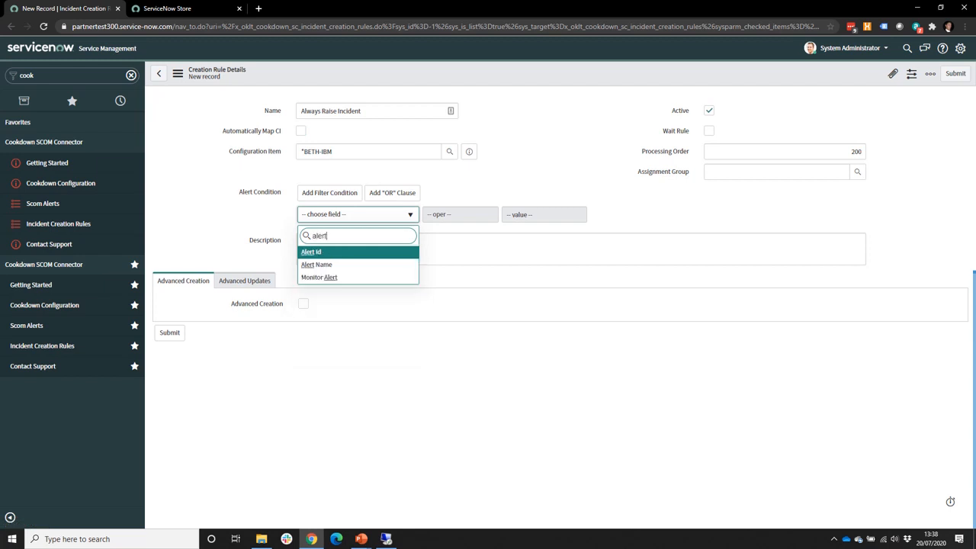
key(Down)
key(Down)
key(Up)
key(Up)
key(Return)
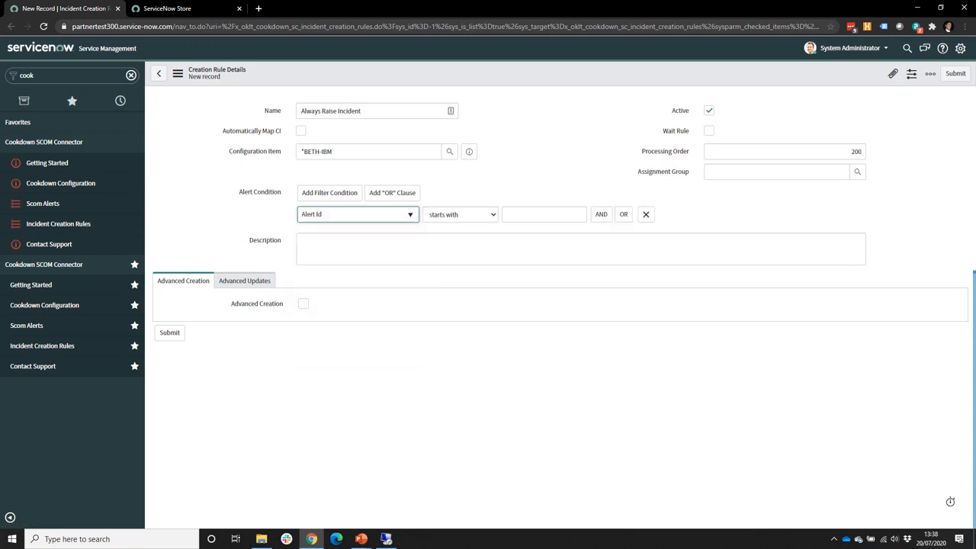
click(544, 214)
click(461, 214)
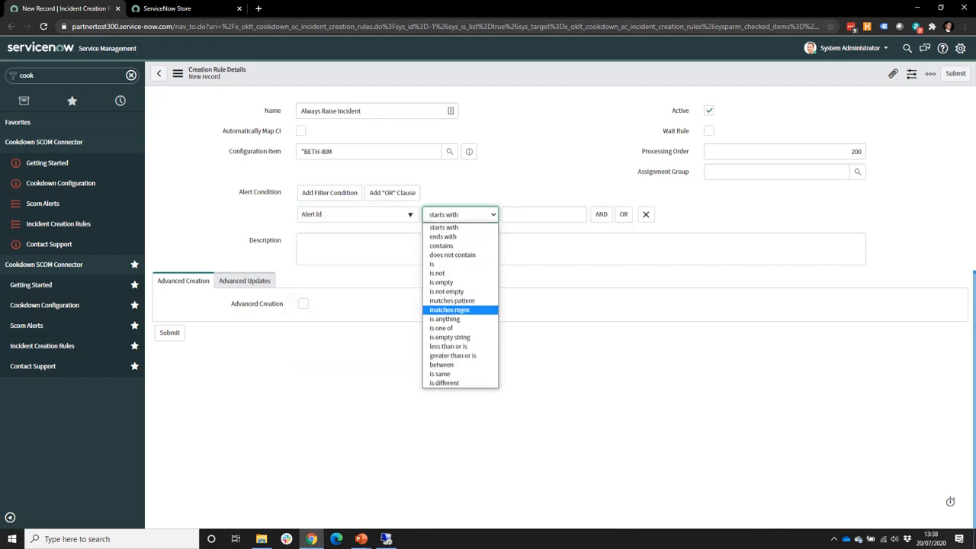
key(Up)
key(Up)
key(Up)
key(Return)
key(Tab)
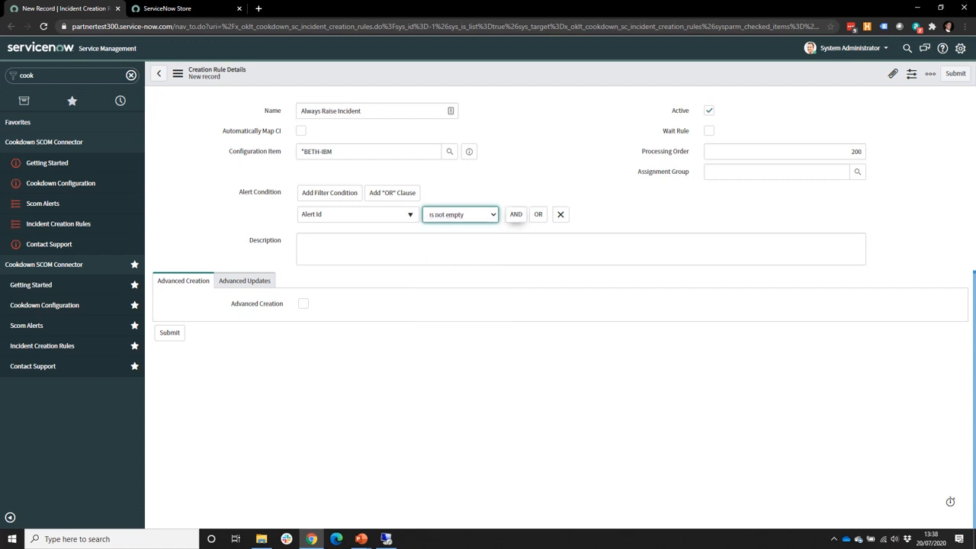
key(Return)
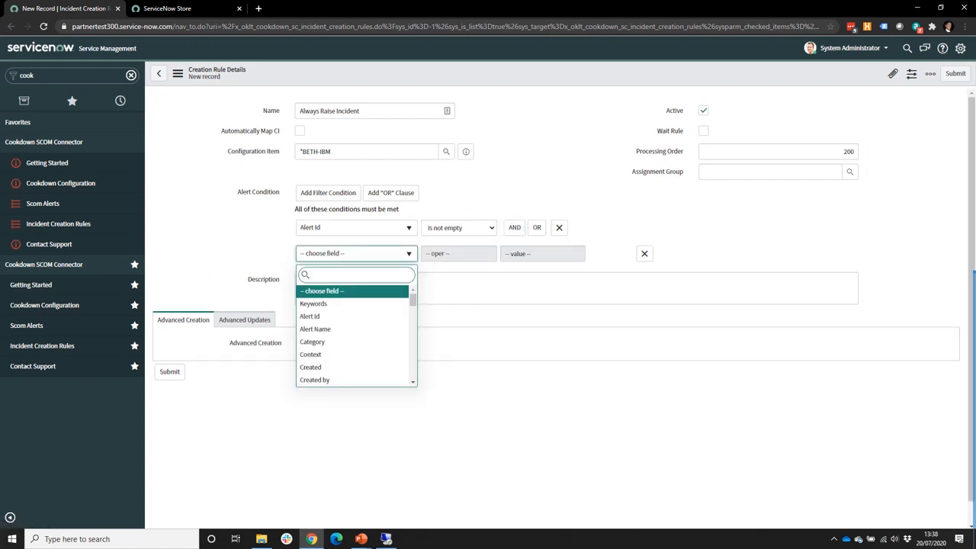
Step: Make the second condition Resolution State is not Closed
text(res)
key(Return)
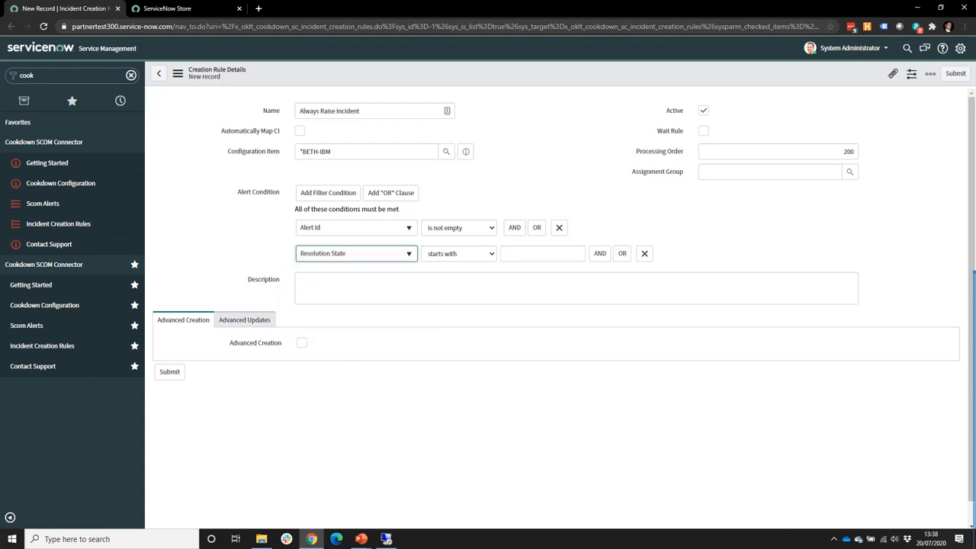
key(alt+Down)
key(Down)
key(Down)
key(Down)
key(Down)
key(Down)
key(Down)
key(Up)
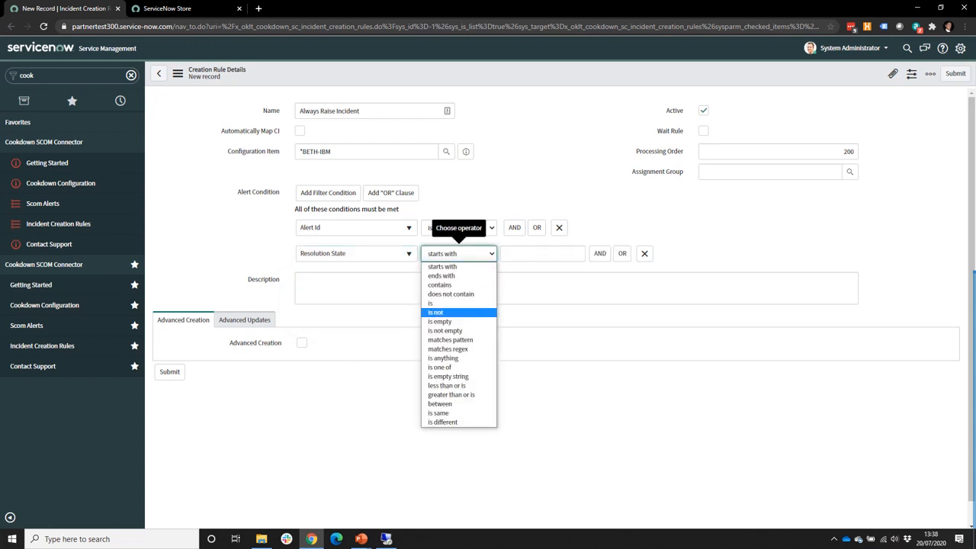
key(Return)
key(Tab)
text(Closed)
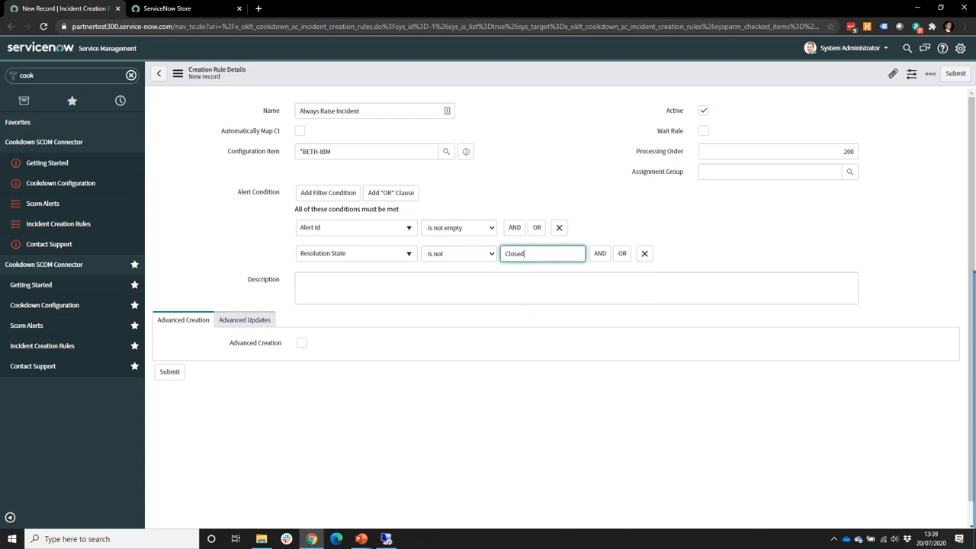
key(Tab)
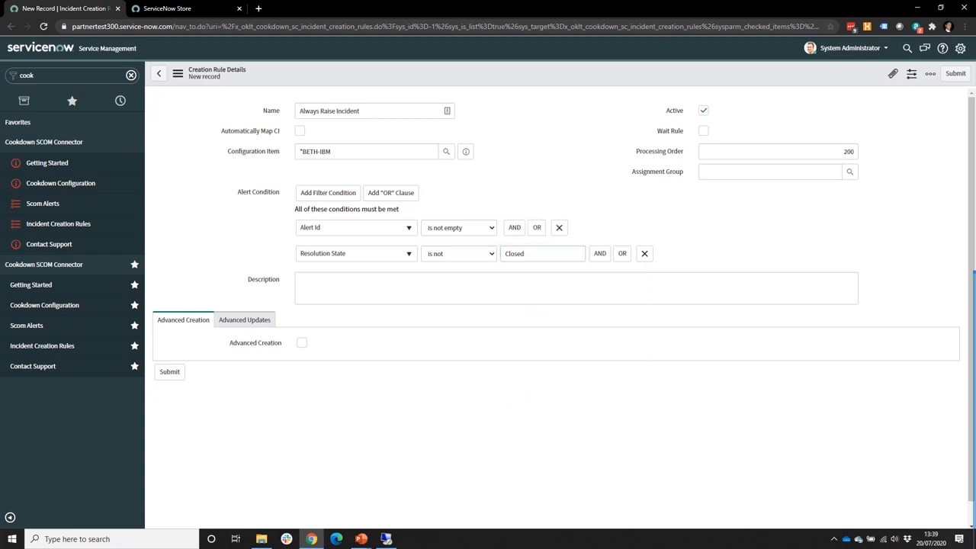
Step: Assign the rule to the Capacity Mgmt group and submit it
click(770, 171)
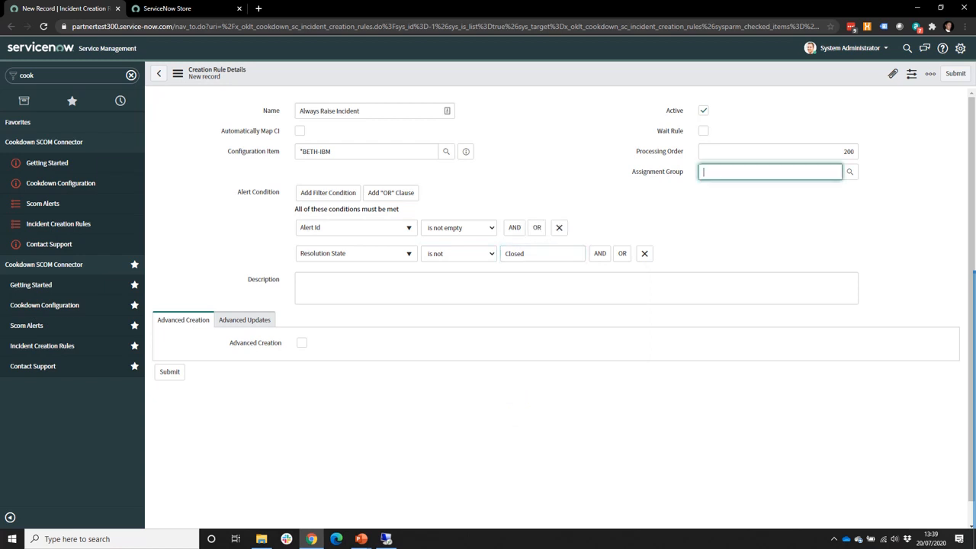
click(850, 171)
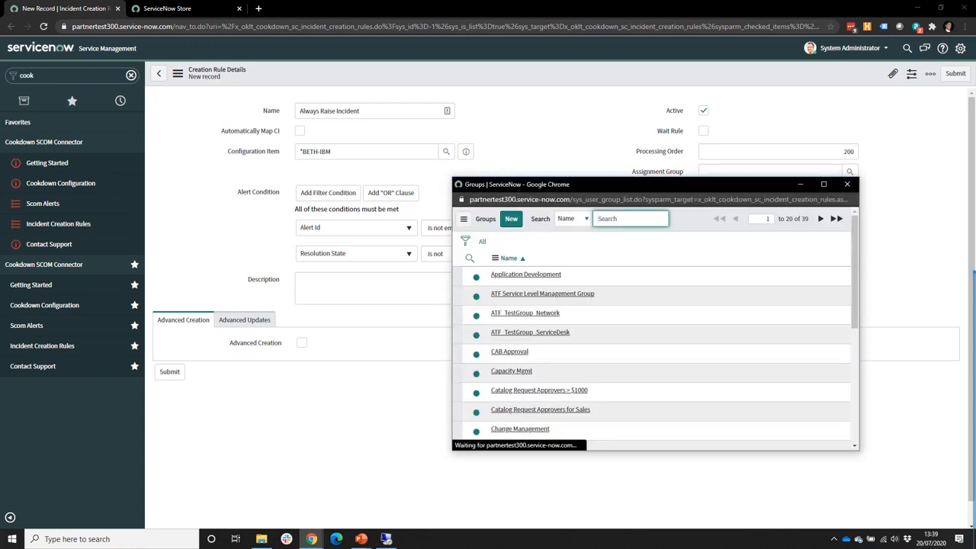
click(510, 370)
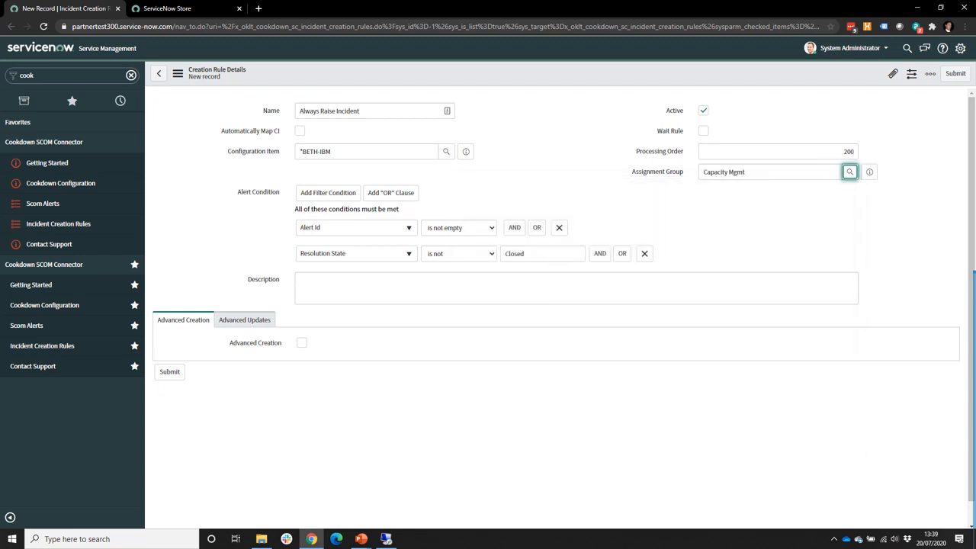
click(955, 73)
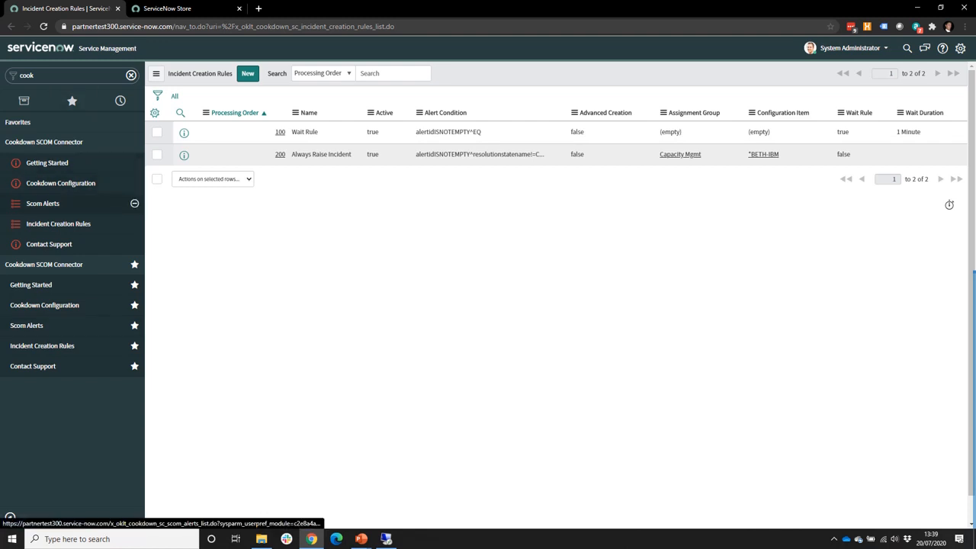
Step: Open the 'Unable to establish TCP connection to dependency' alert from the Scom Alerts list
click(42, 203)
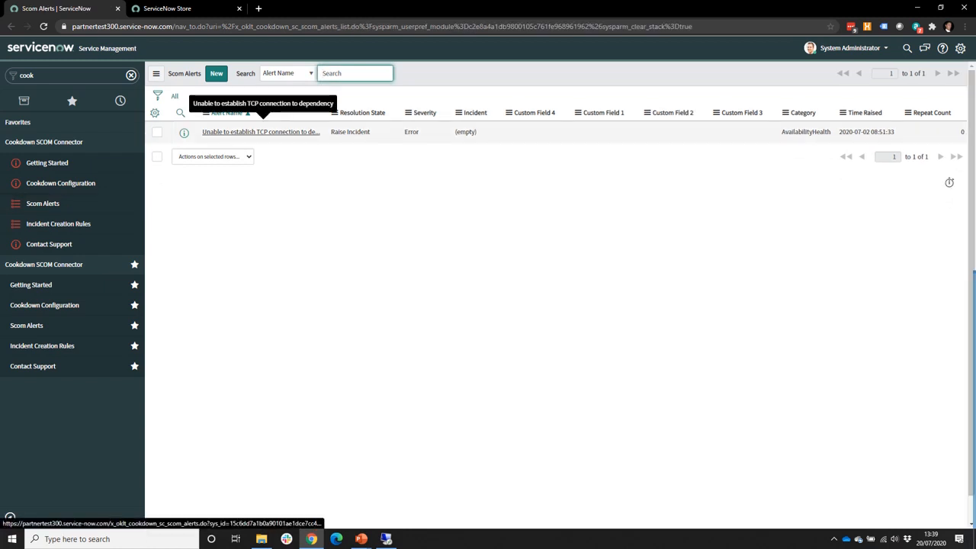
click(260, 132)
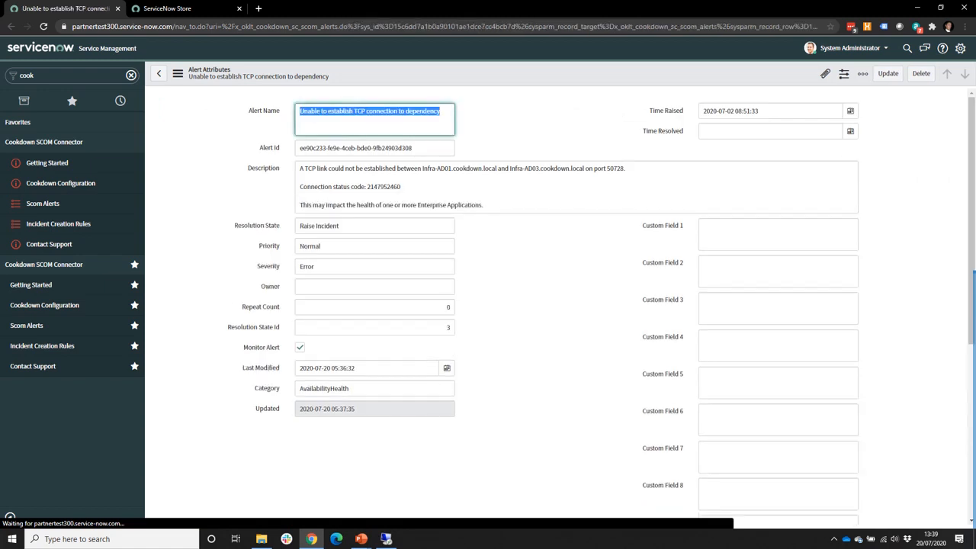
scroll(556, 305, down, 5)
scroll(556, 305, down, 1)
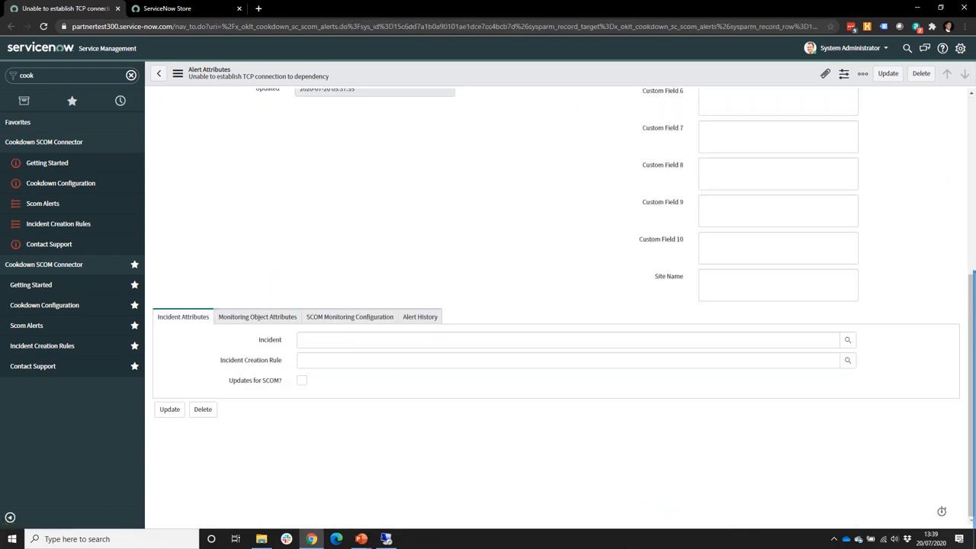
scroll(556, 304, up, 5)
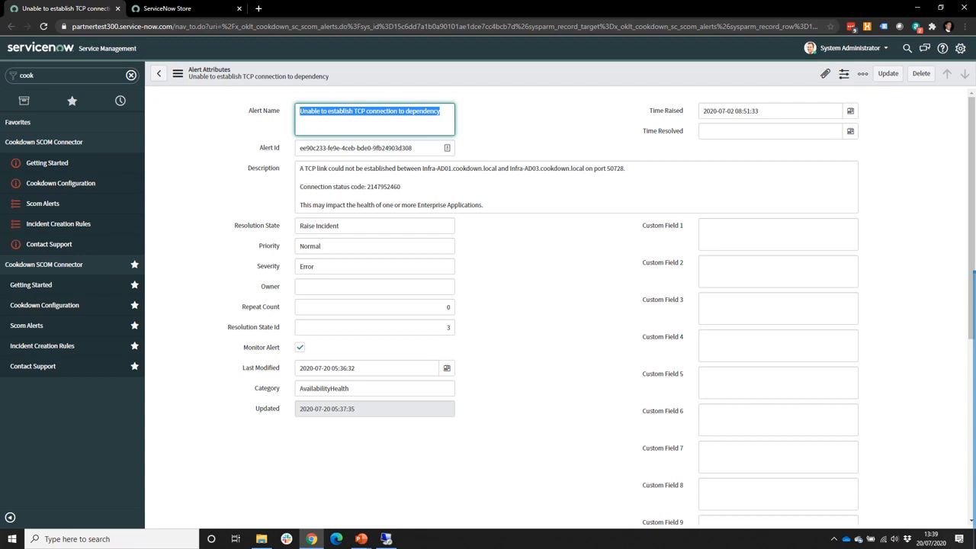
scroll(533, 305, down, 4)
Step: Review the Monitoring Object and SCOM Monitoring Configuration tabs, then return to Incident Attributes
click(257, 316)
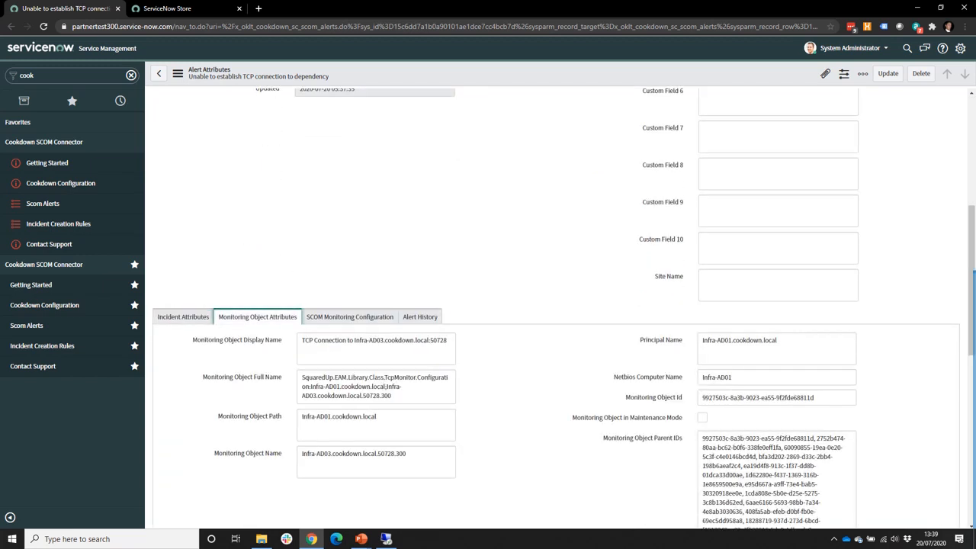
click(350, 317)
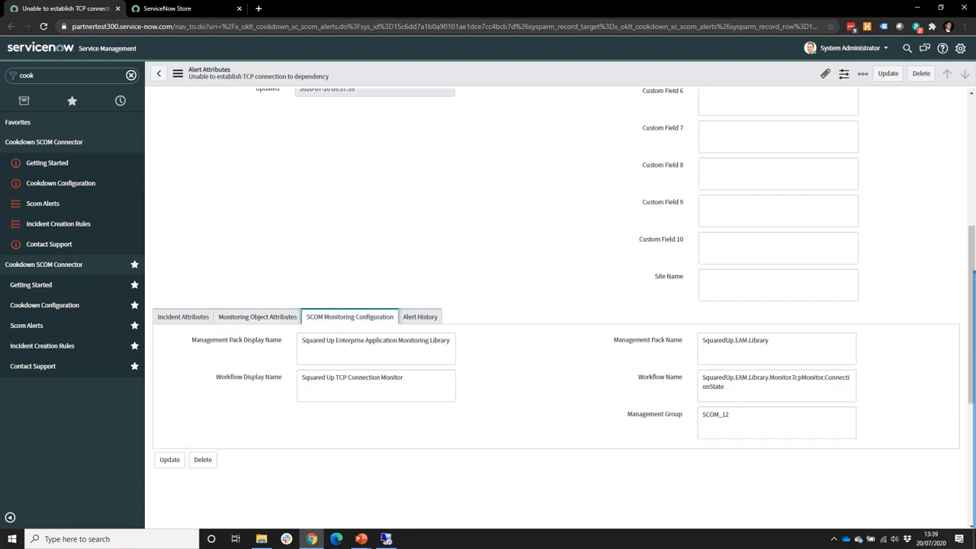
click(183, 316)
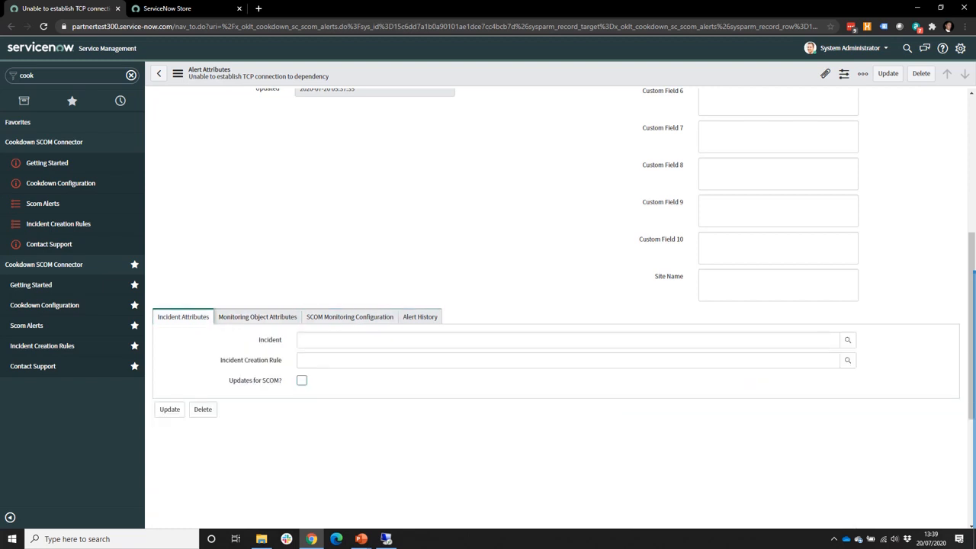
Step: Check Updates for SCOM? and save the alert record
click(302, 380)
right_click(385, 71)
click(400, 75)
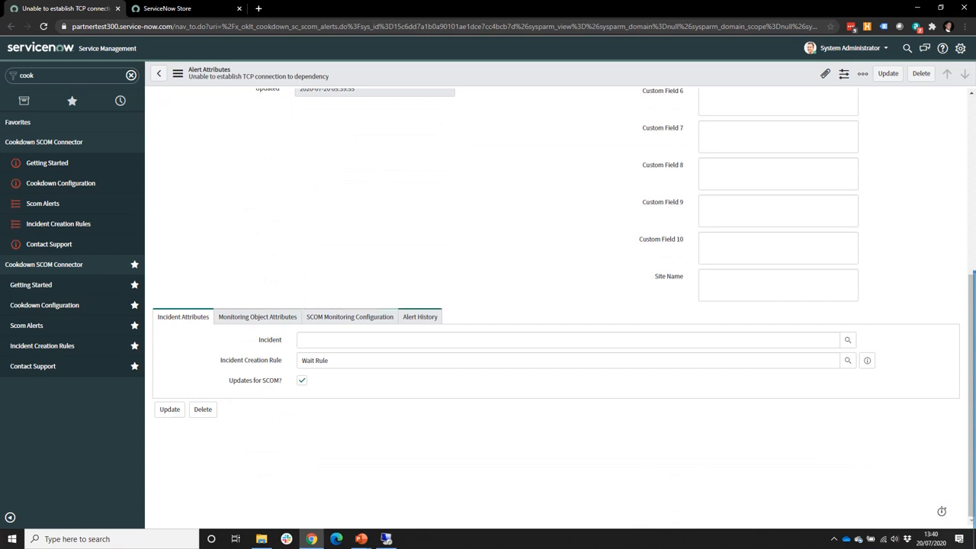
Step: Check Alert History for the Wait Rule assignment and its one-minute wait
click(420, 316)
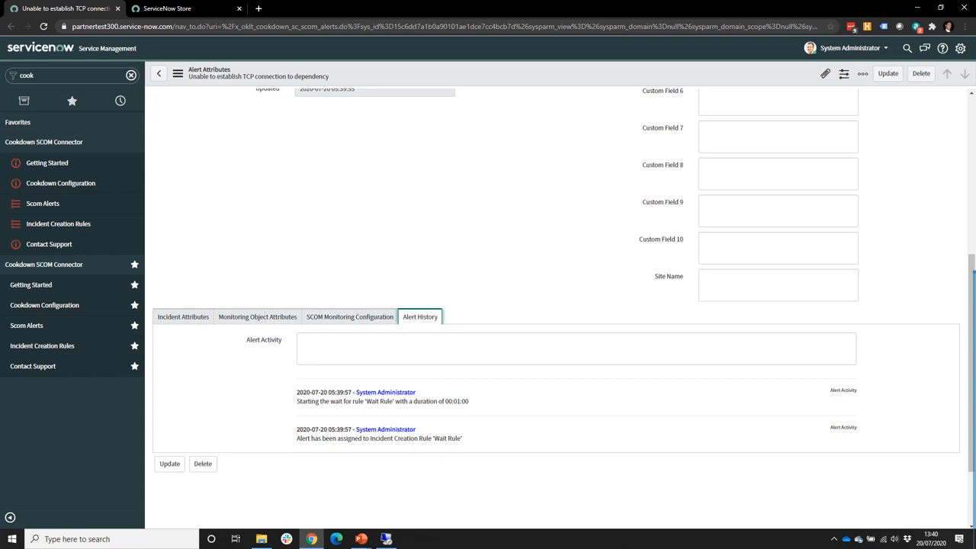
drag(434, 438, 456, 438)
drag(443, 401, 460, 401)
click(461, 402)
drag(345, 429, 351, 429)
click(183, 316)
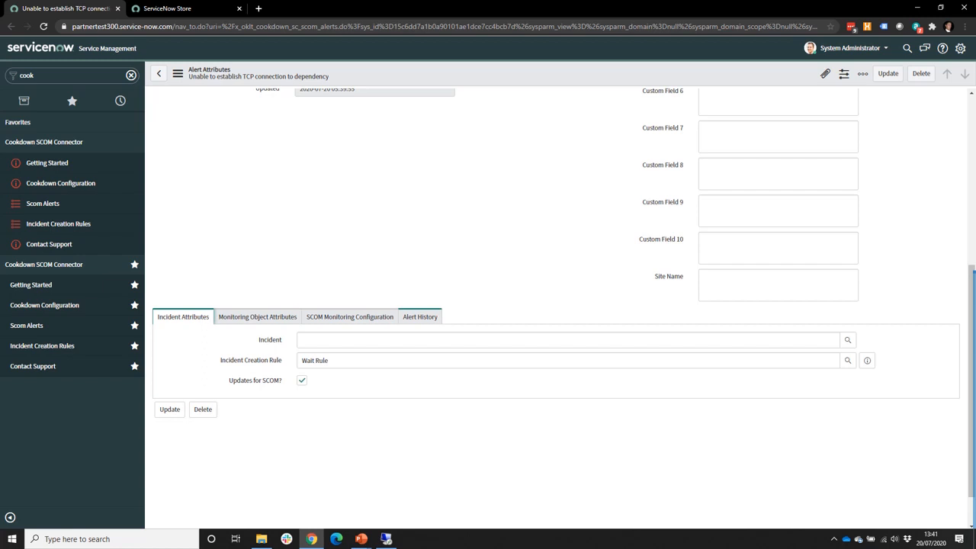
Step: Open incident INC0010005, now linked to the alert by the Always Raise Incident rule
click(420, 316)
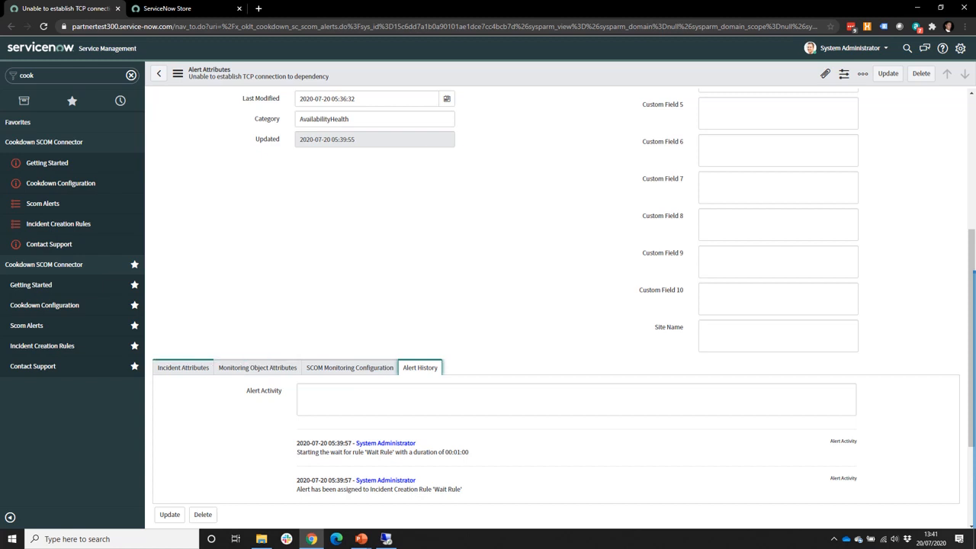
click(183, 368)
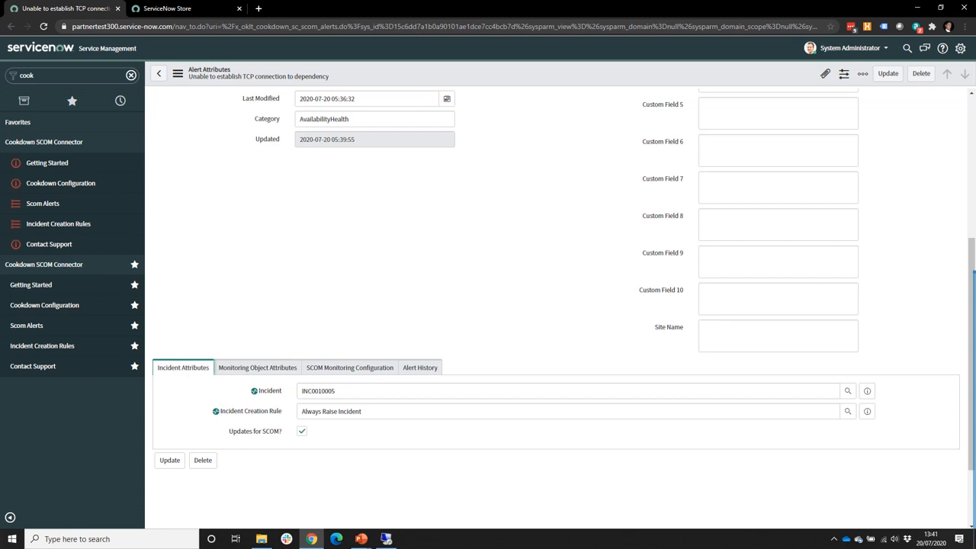
click(866, 391)
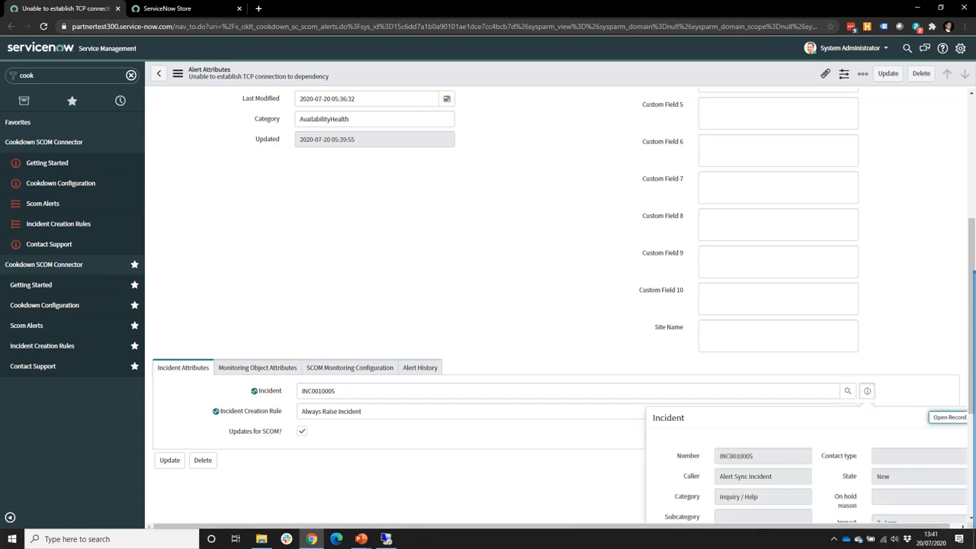
click(948, 418)
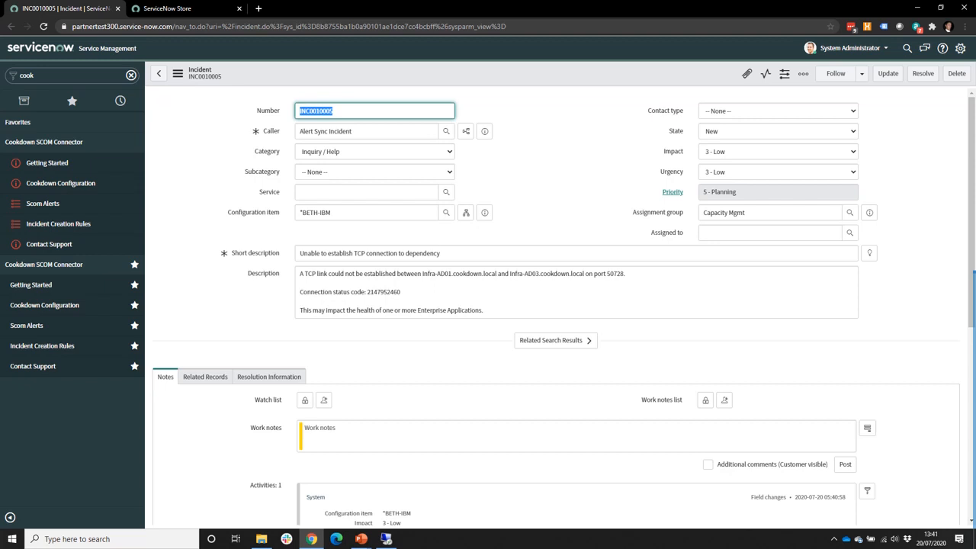
Step: Highlight the Capacity Mgmt assignment group and *BETH-IBM configuration item, then enter cookdown.com/aler in a new tab
drag(747, 213, 714, 213)
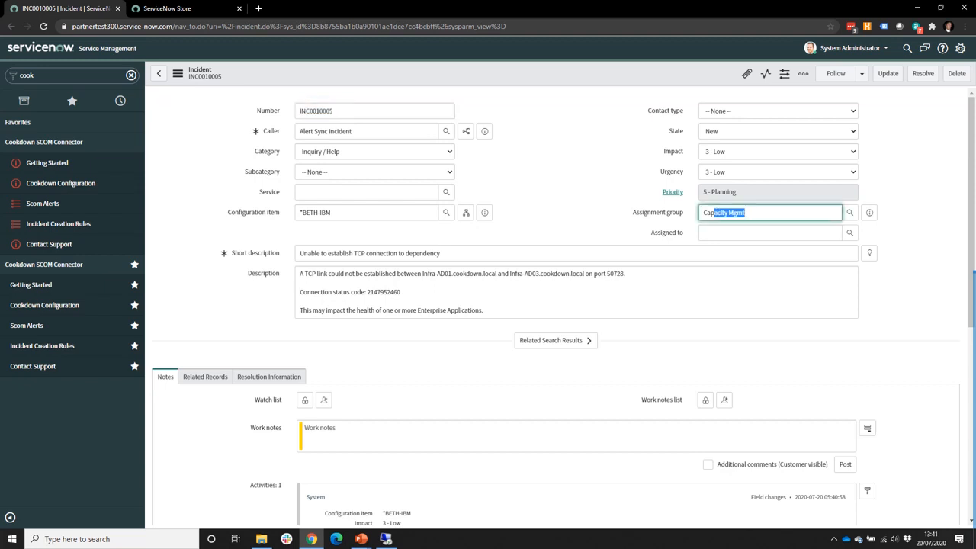
drag(333, 214, 298, 213)
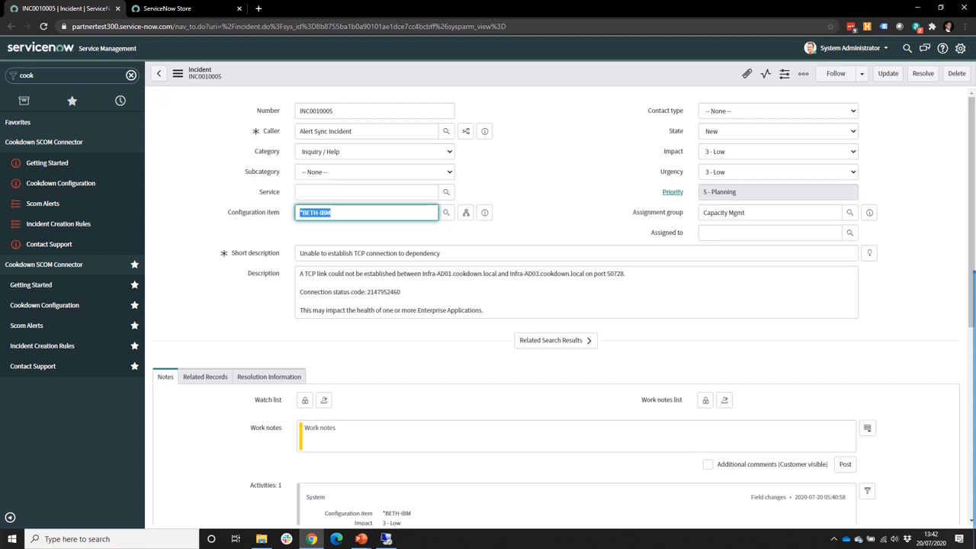
key(ctrl+t)
text(cookdow)
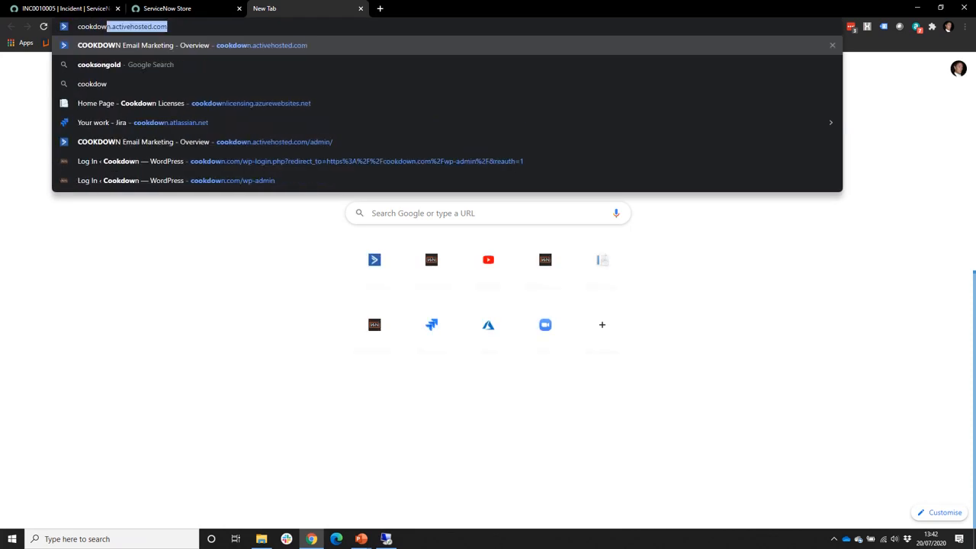
text(n.co)
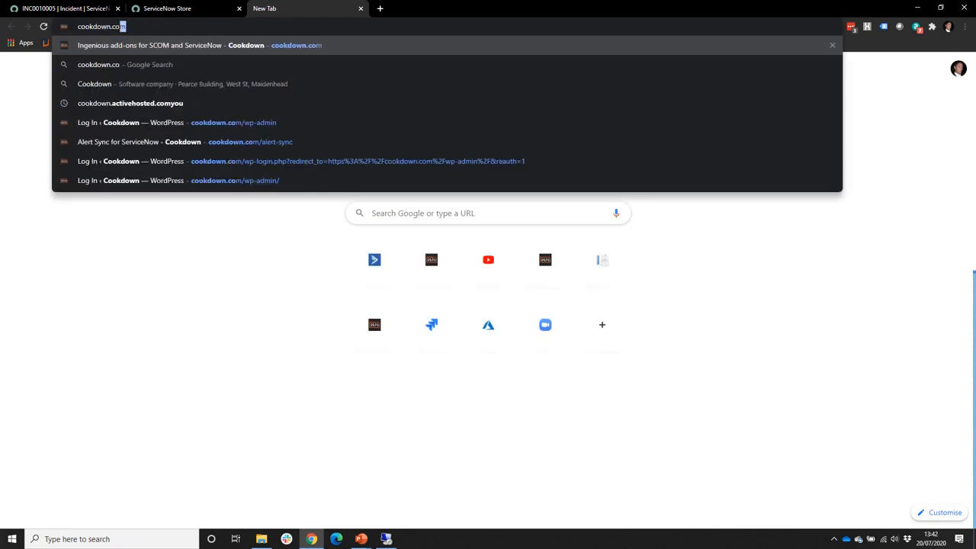
text(m/aler)
Step: Load Cookdown's Alert Sync for ServiceNow page and go to its Schedule a demo form
key(Return)
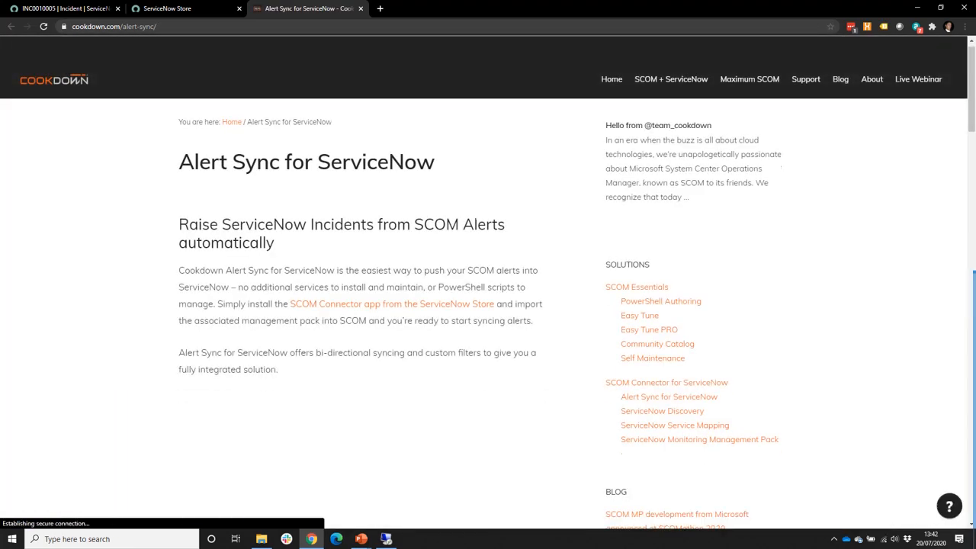
scroll(487, 305, down, 10)
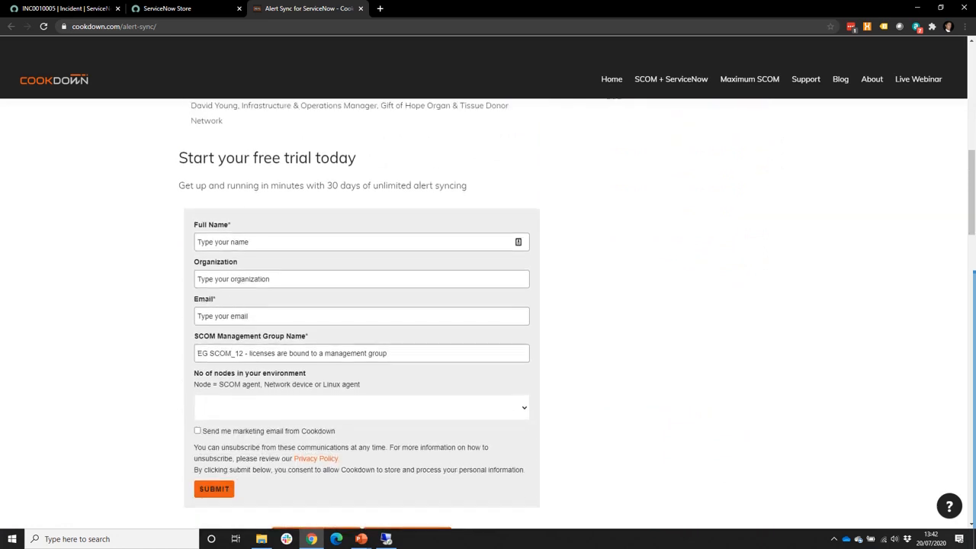
scroll(316, 335, down, 3)
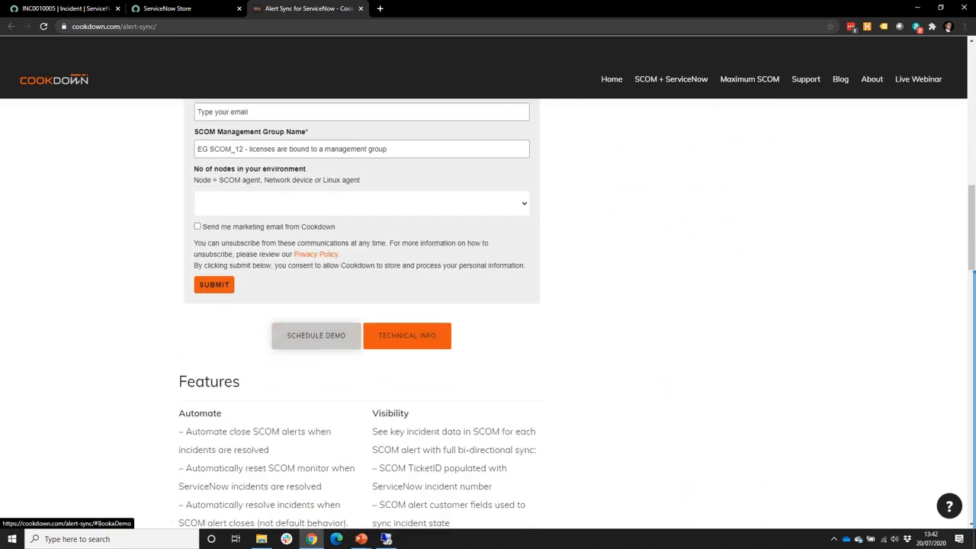
click(315, 335)
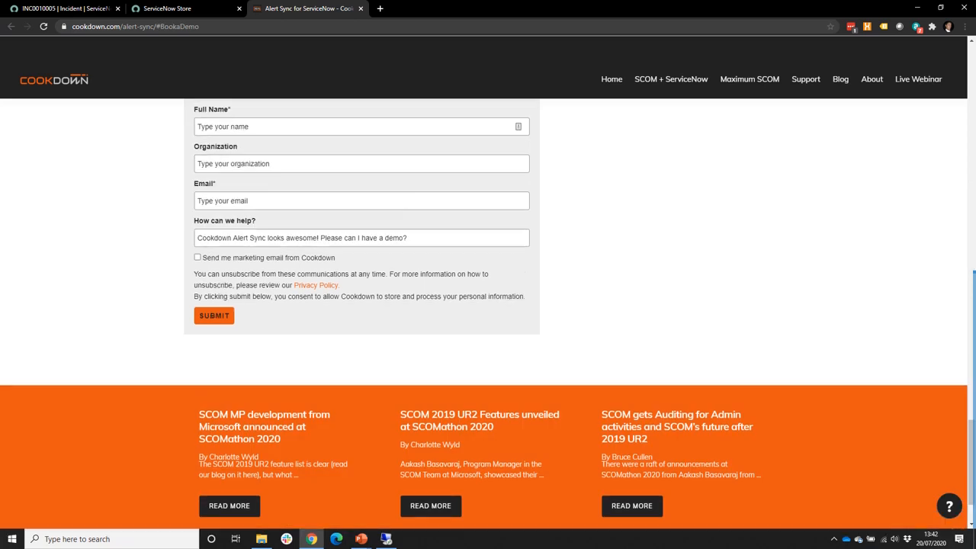